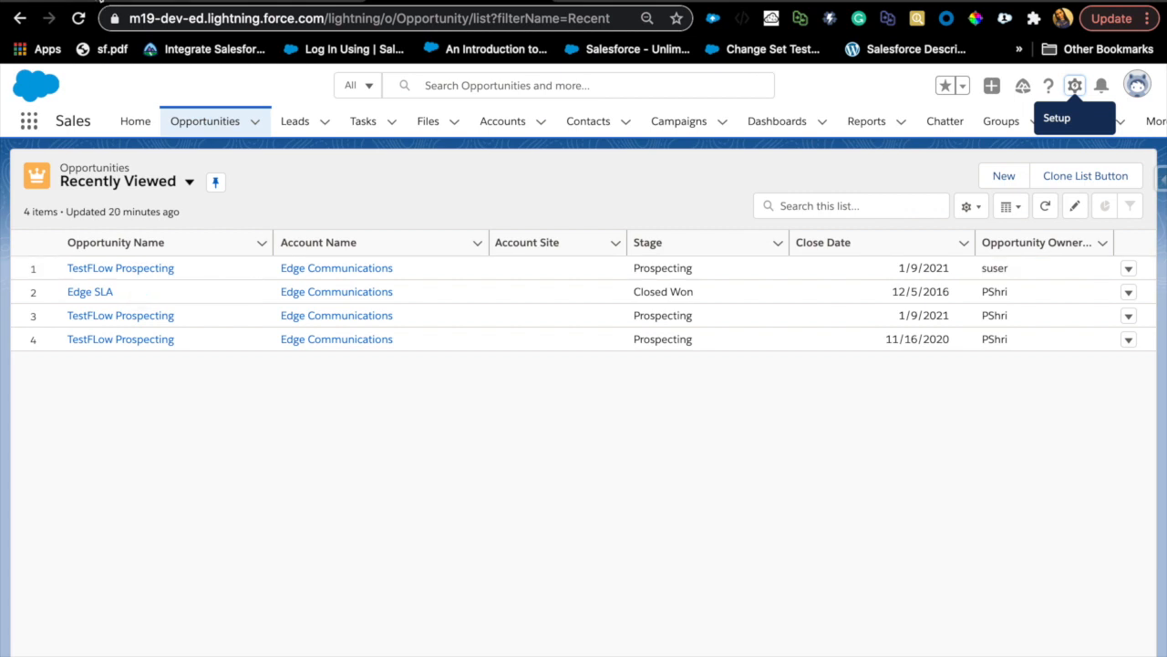
# - Review the Assign_Prm_Set flow error email in Gmail, and return to the Salesforce Opportunities list
pyautogui.click(102, 2)
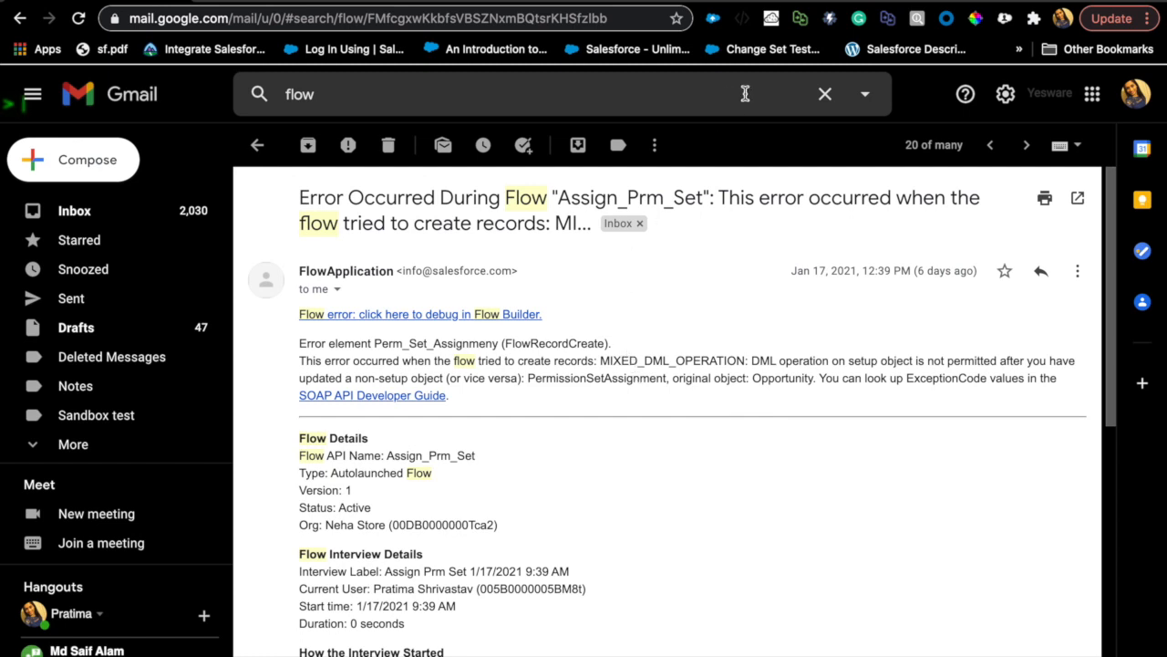
pyautogui.click(438, 1)
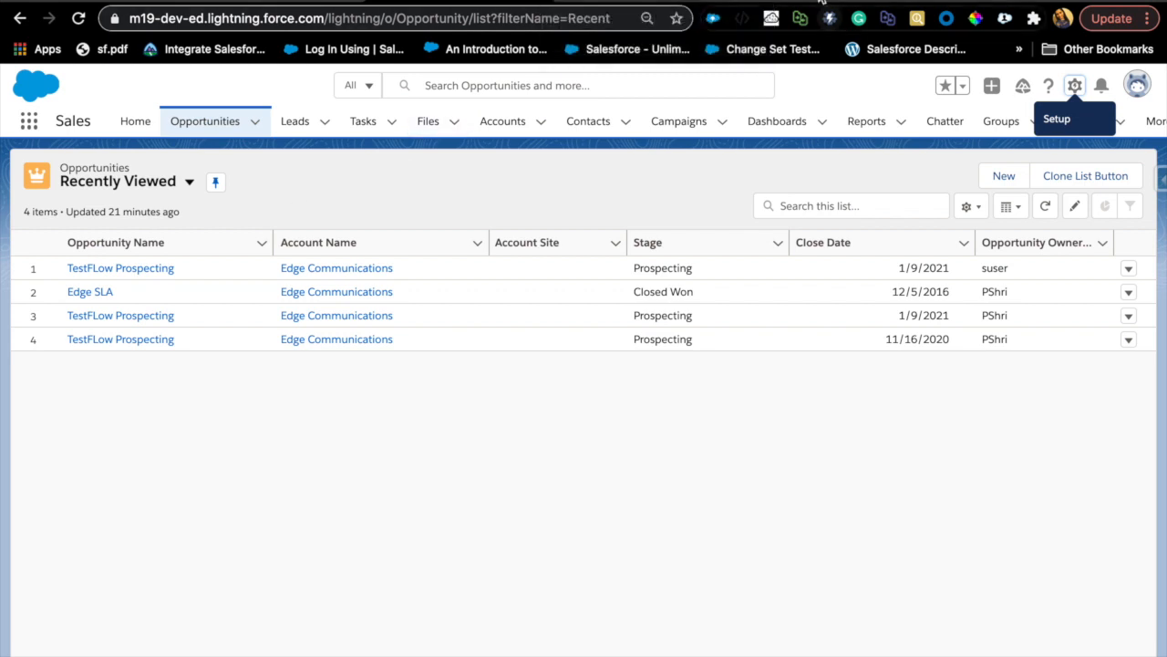
# - Search Setup for the system administrator's user record, open it and review its permission set assignments and other related lists
pyautogui.click(599, 5)
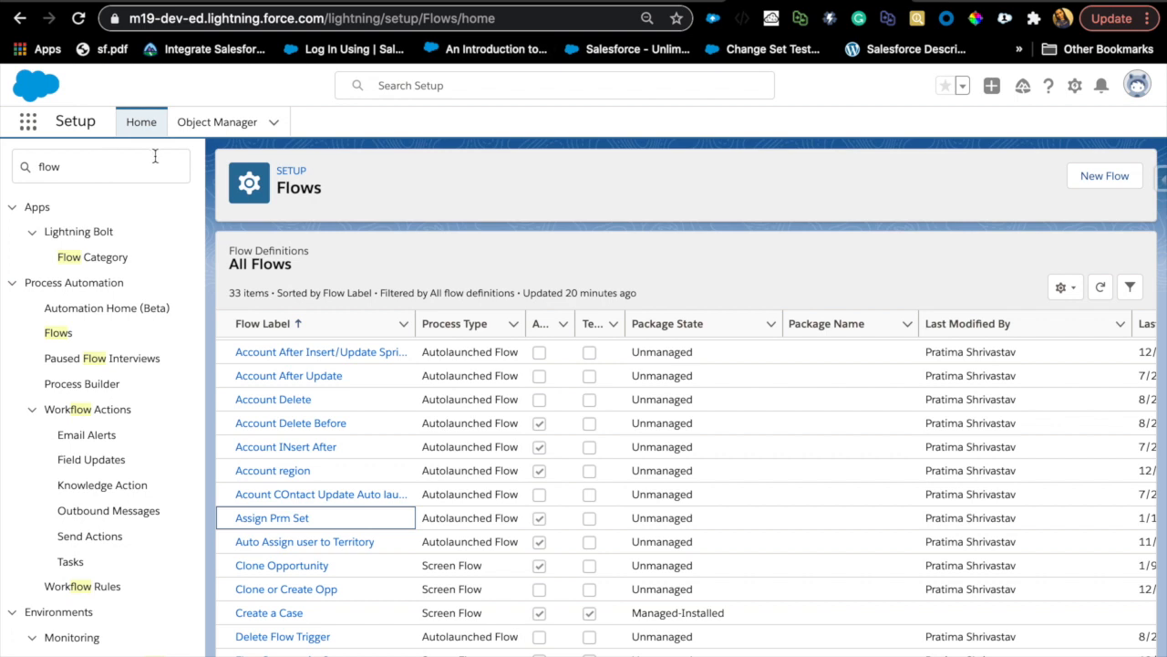
pyautogui.click(402, 86)
pyautogui.write('prat')
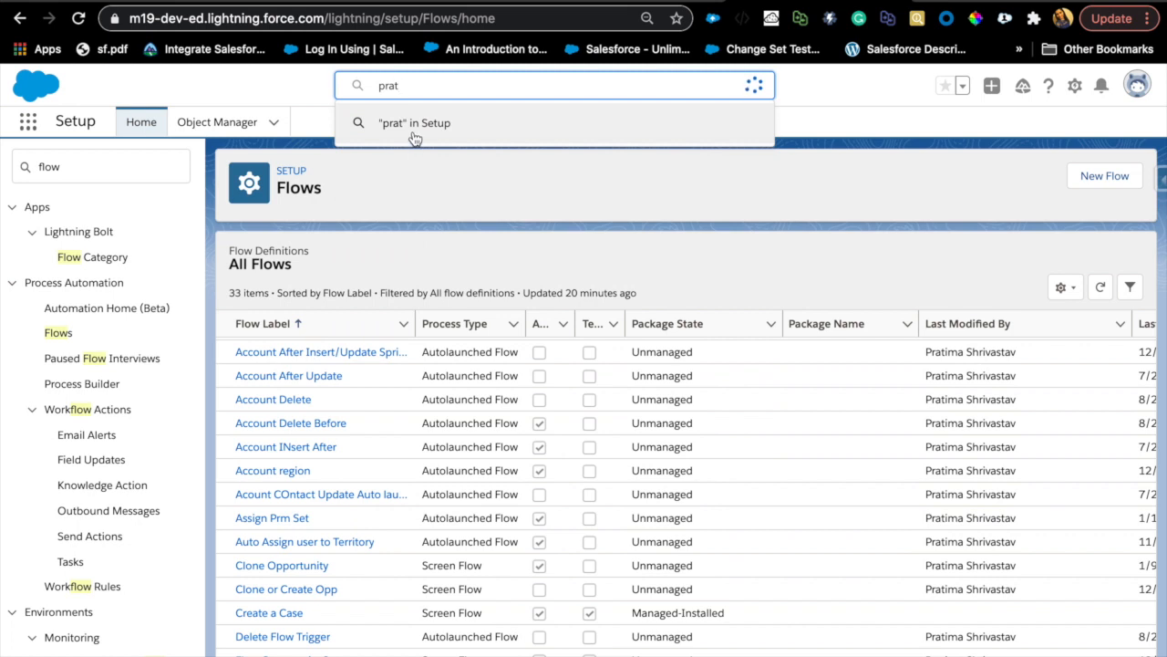
pyautogui.click(422, 161)
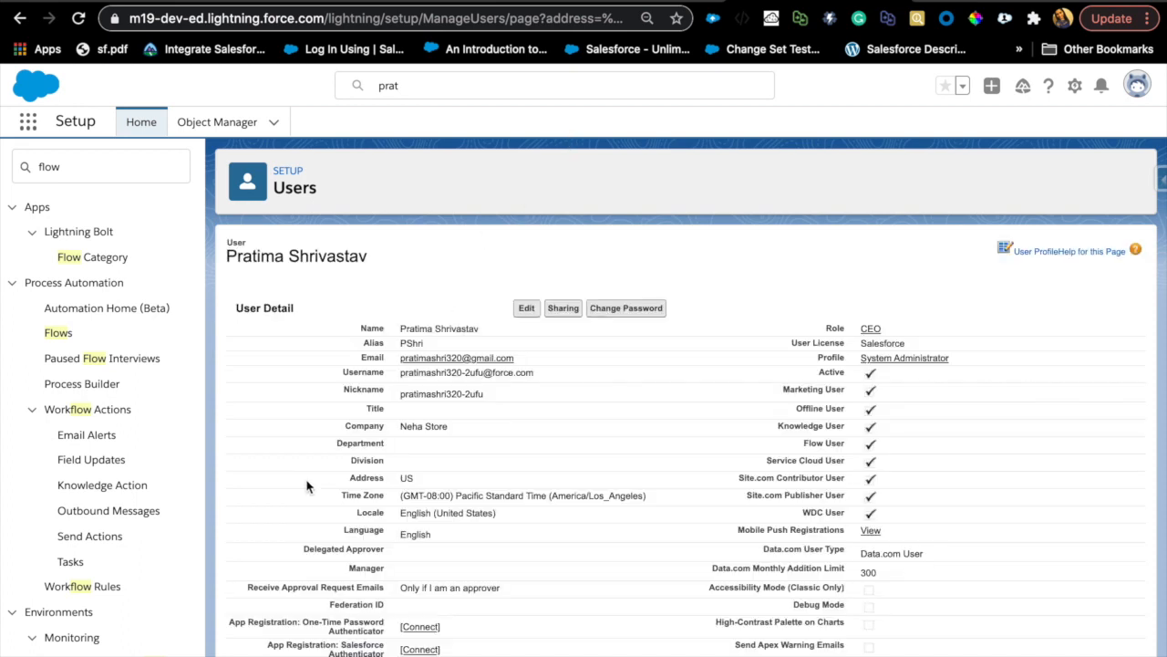
pyautogui.moveTo(285, 278)
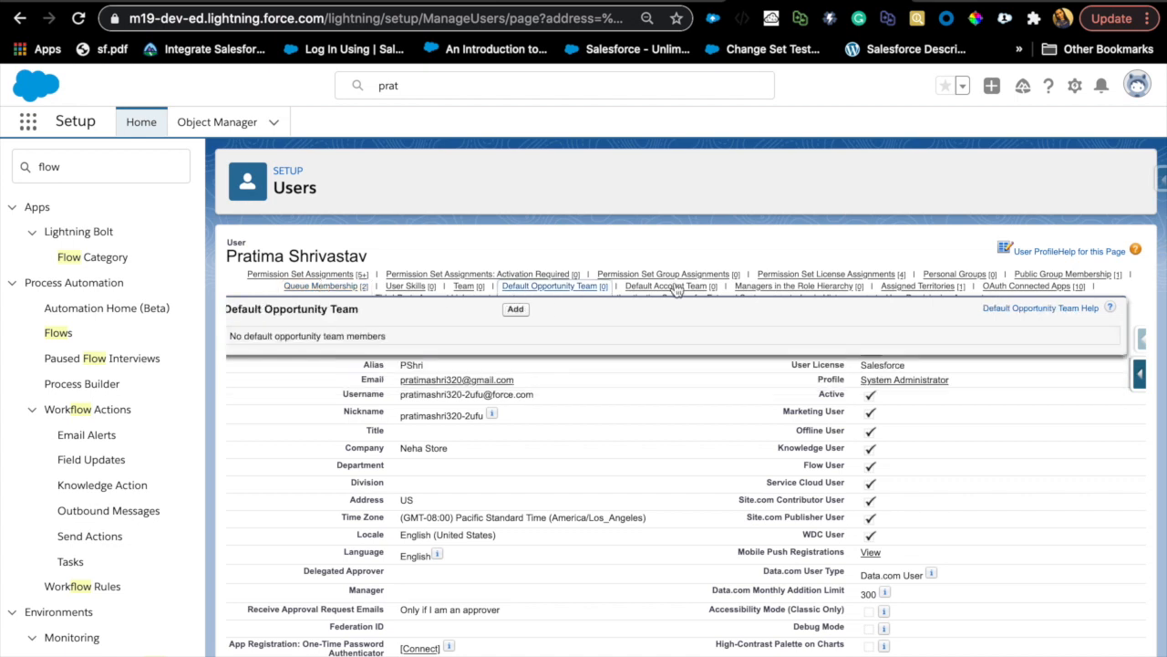
# - Create a new Record-Triggered Flow from the Flows setup page using the Freeform layout
pyautogui.click(71, 172)
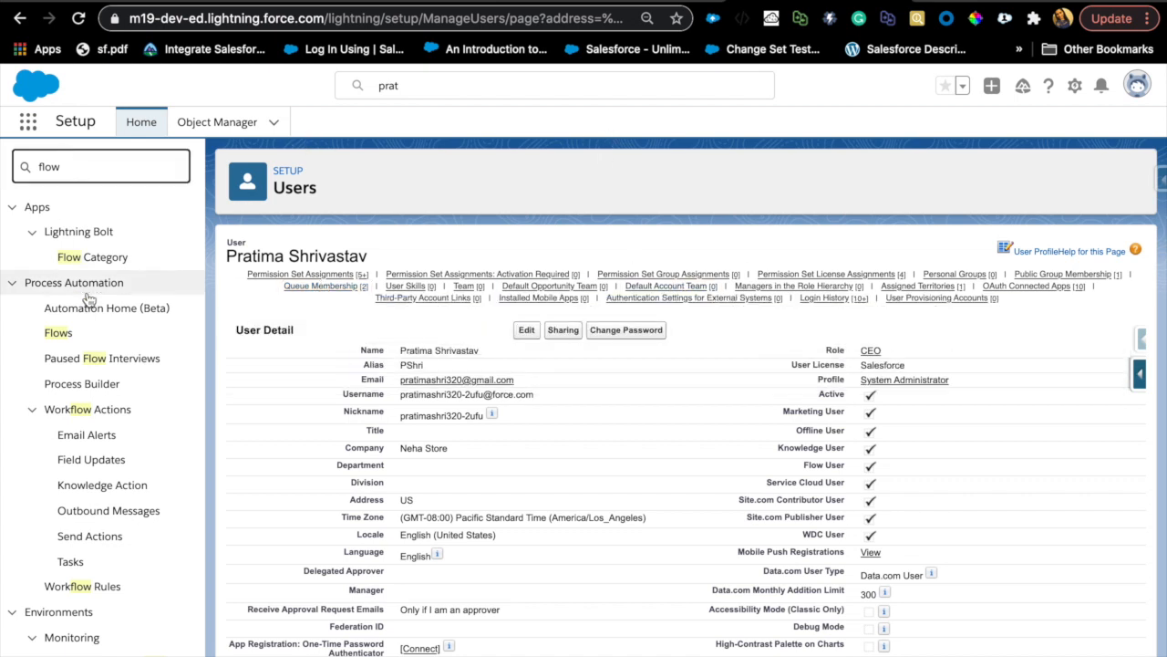
pyautogui.click(59, 334)
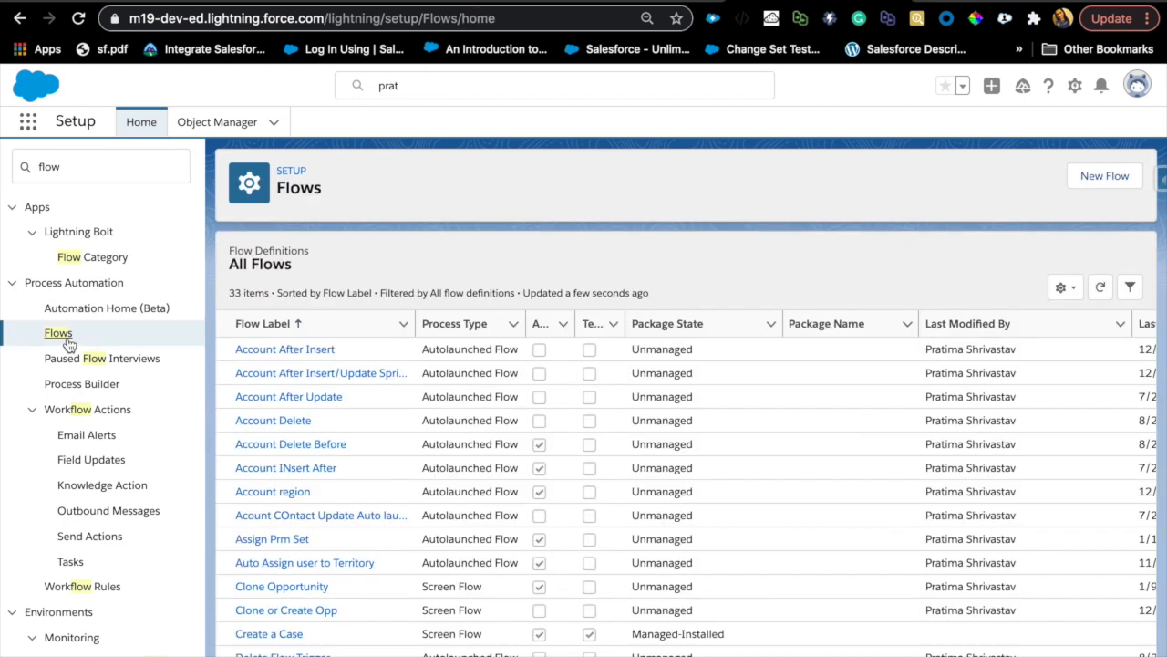
pyautogui.click(1099, 184)
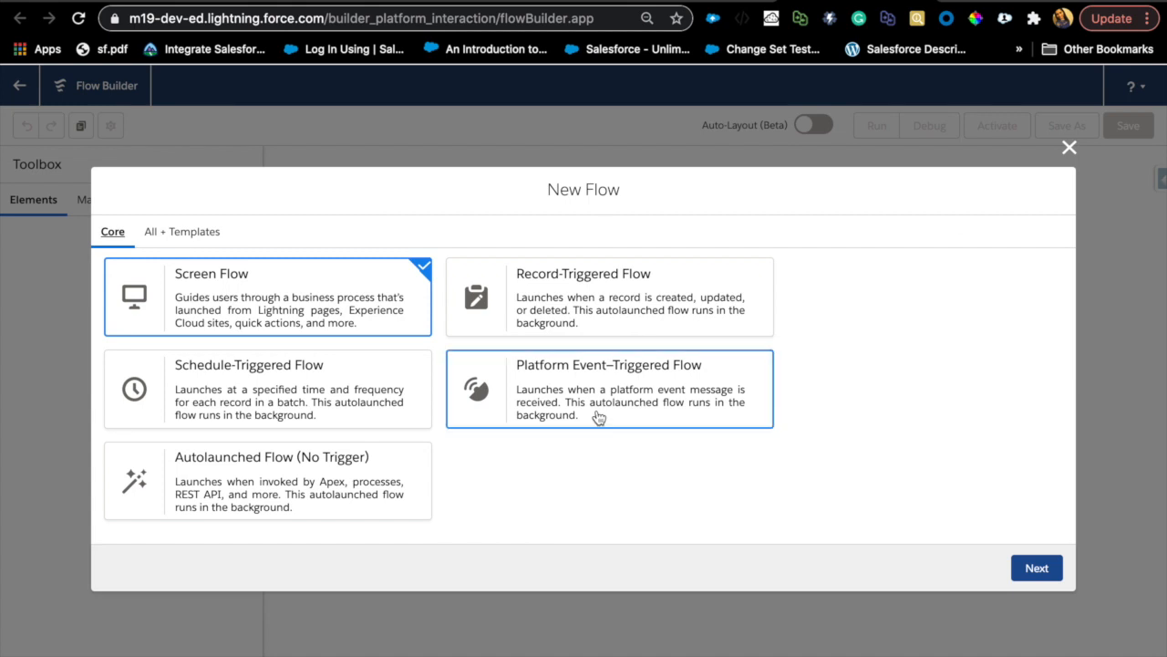
pyautogui.click(676, 292)
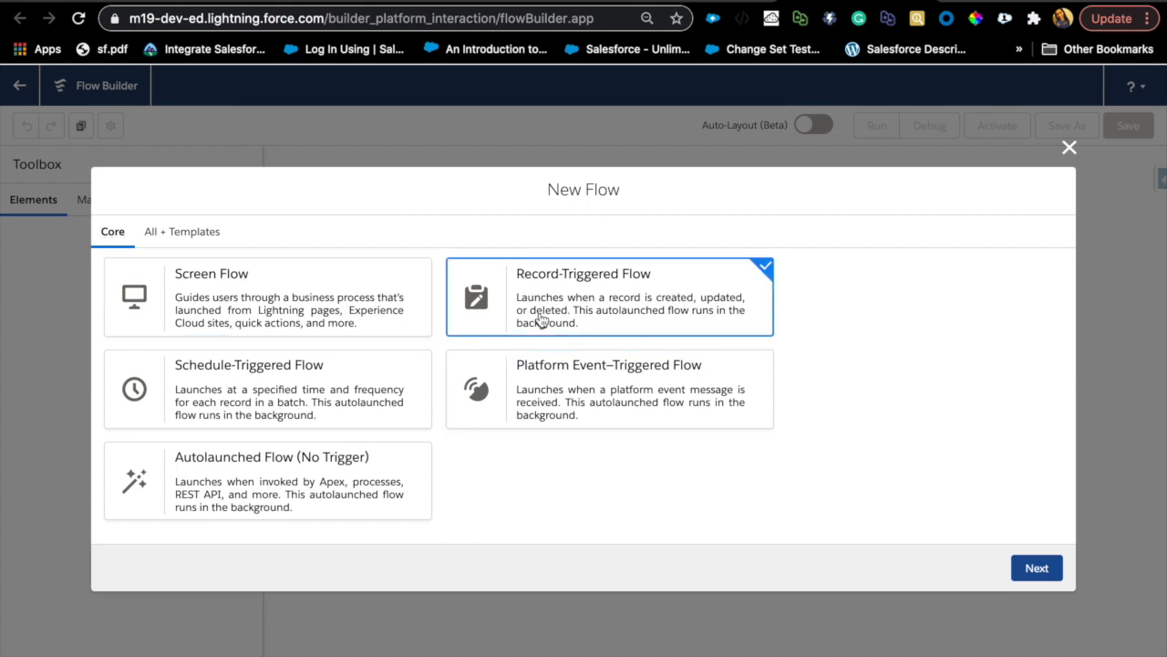
pyautogui.click(1015, 568)
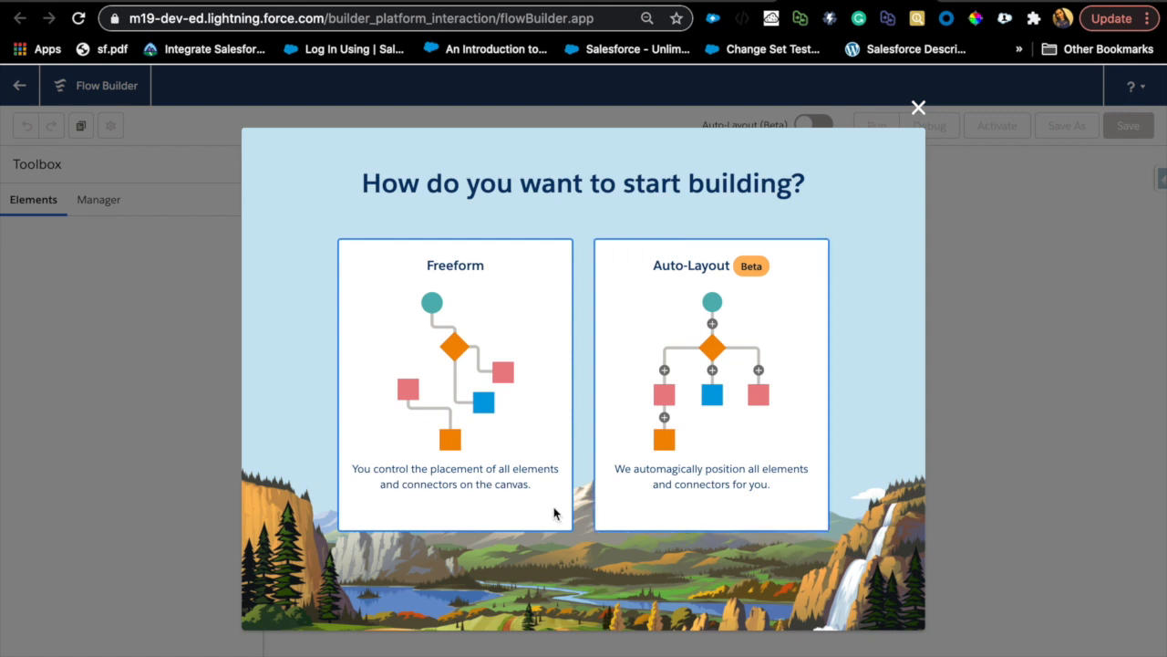
pyautogui.click(461, 464)
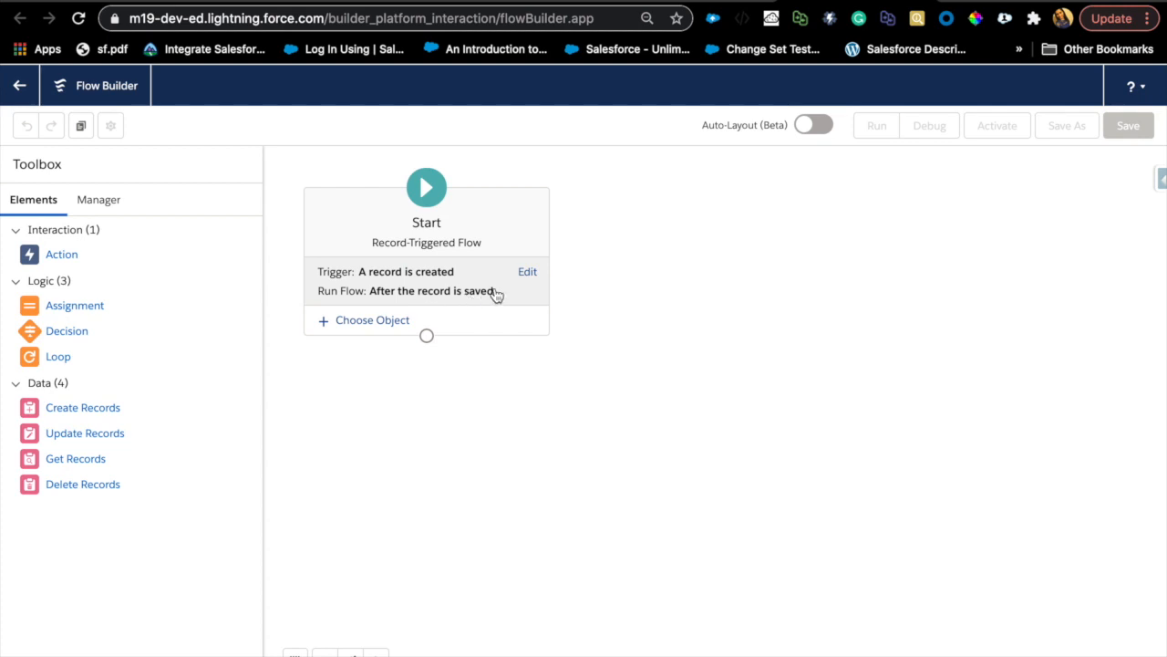
# - Choose Opportunity as the flow's triggering object, without condition requirements
pyautogui.click(398, 321)
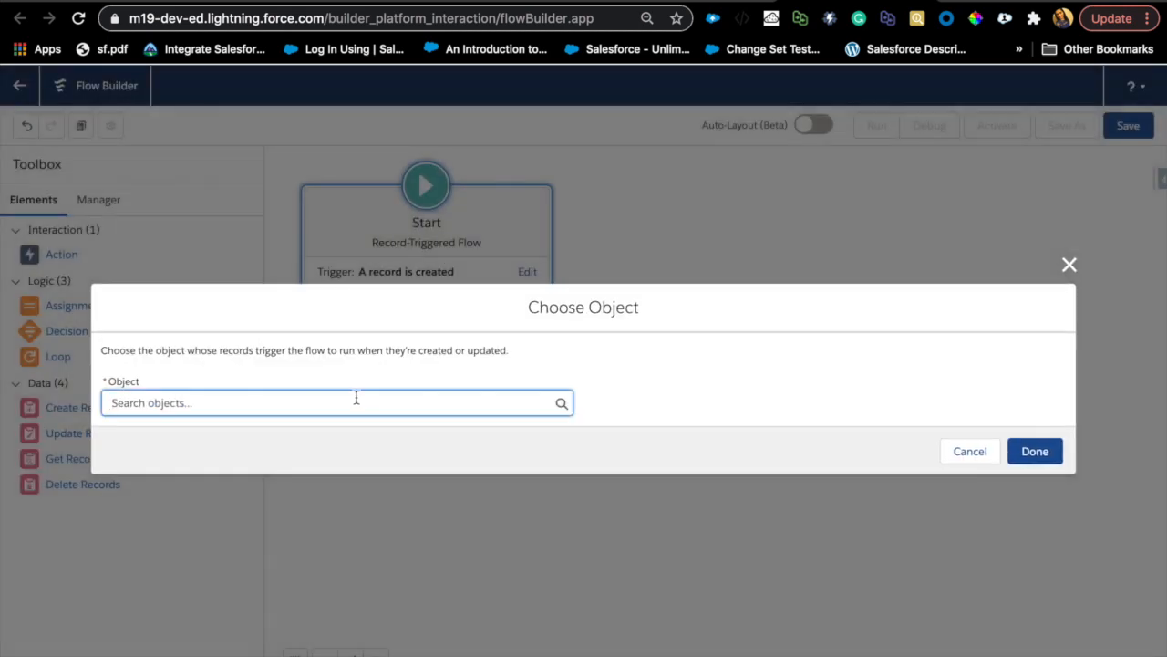
pyautogui.click(357, 398)
pyautogui.write('opp')
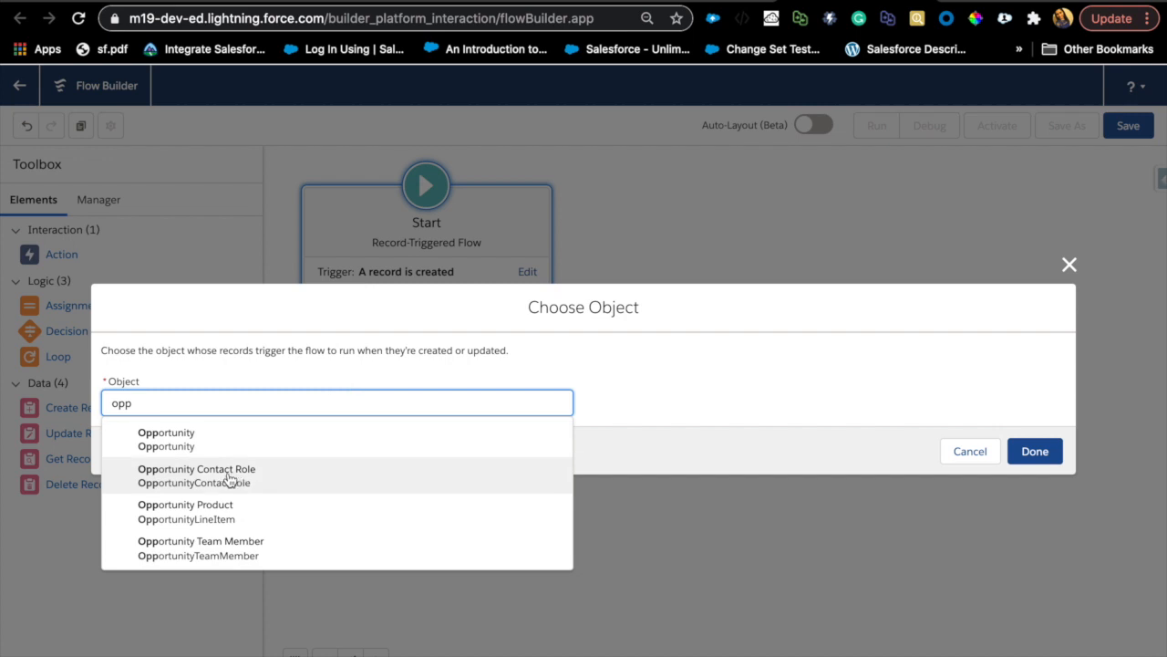
pyautogui.click(228, 438)
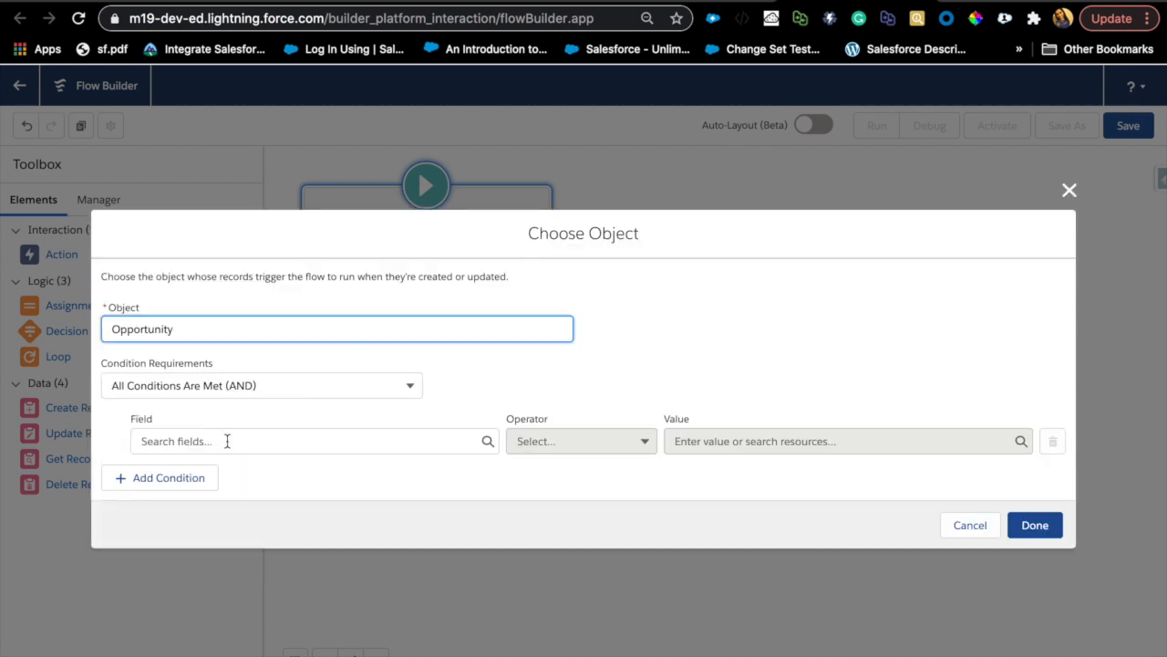
pyautogui.click(350, 394)
pyautogui.click(279, 415)
pyautogui.click(1045, 480)
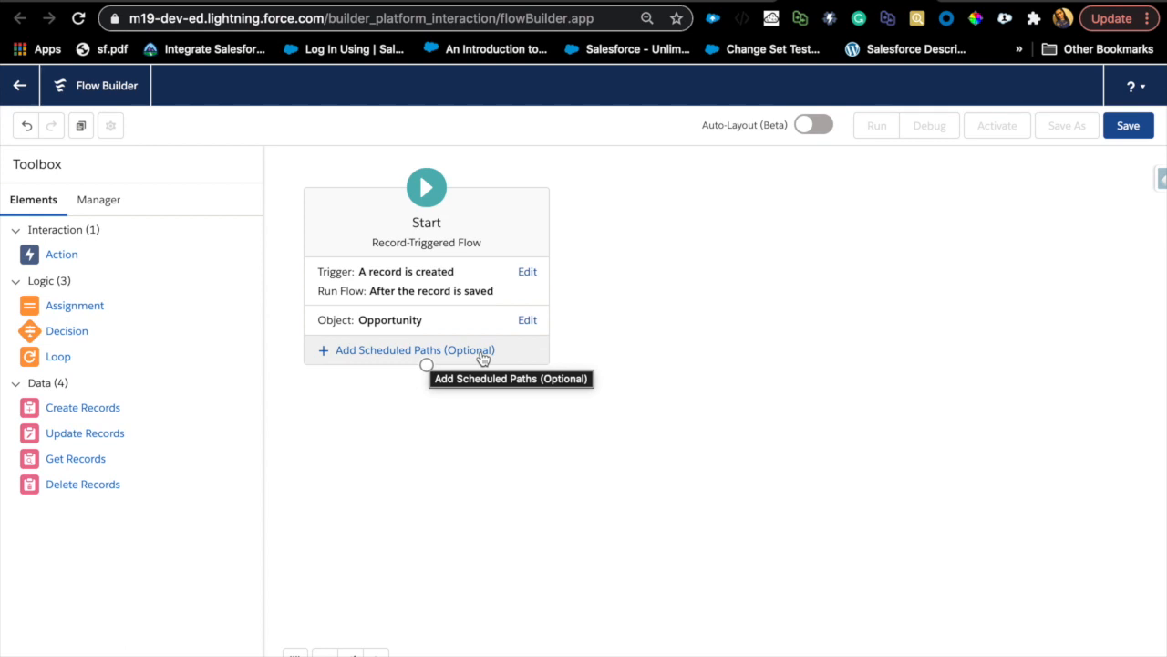
# - Check the scheduled action of the Opportunity process in Process Builder, and return to the new flow
pyautogui.click(545, 3)
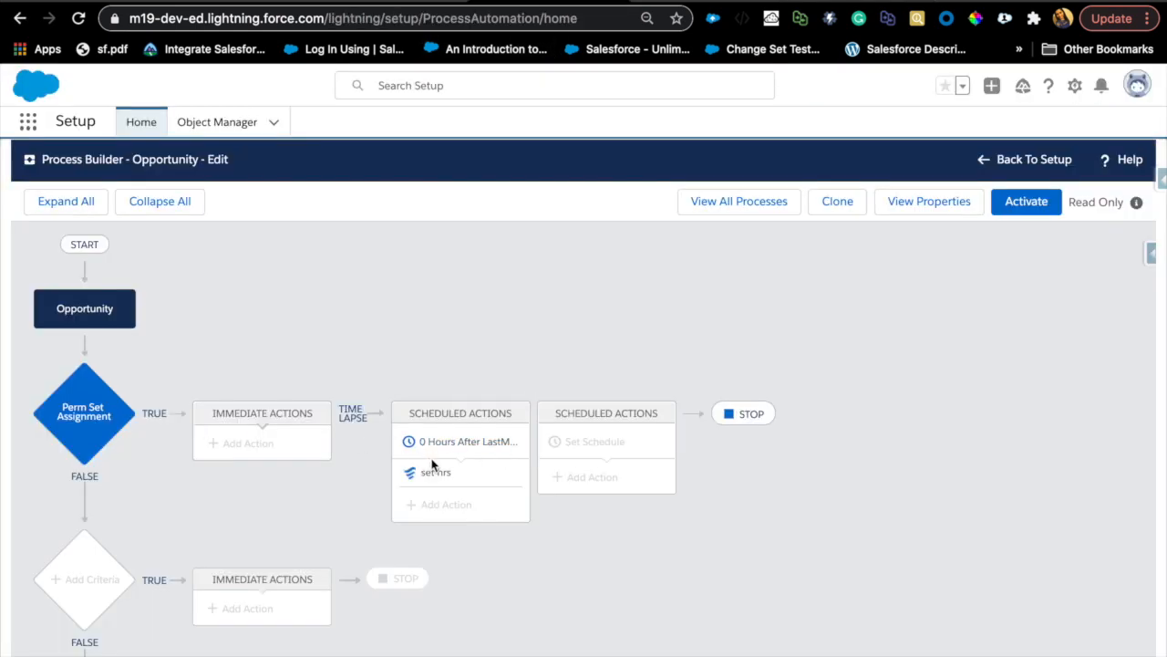
pyautogui.click(806, 2)
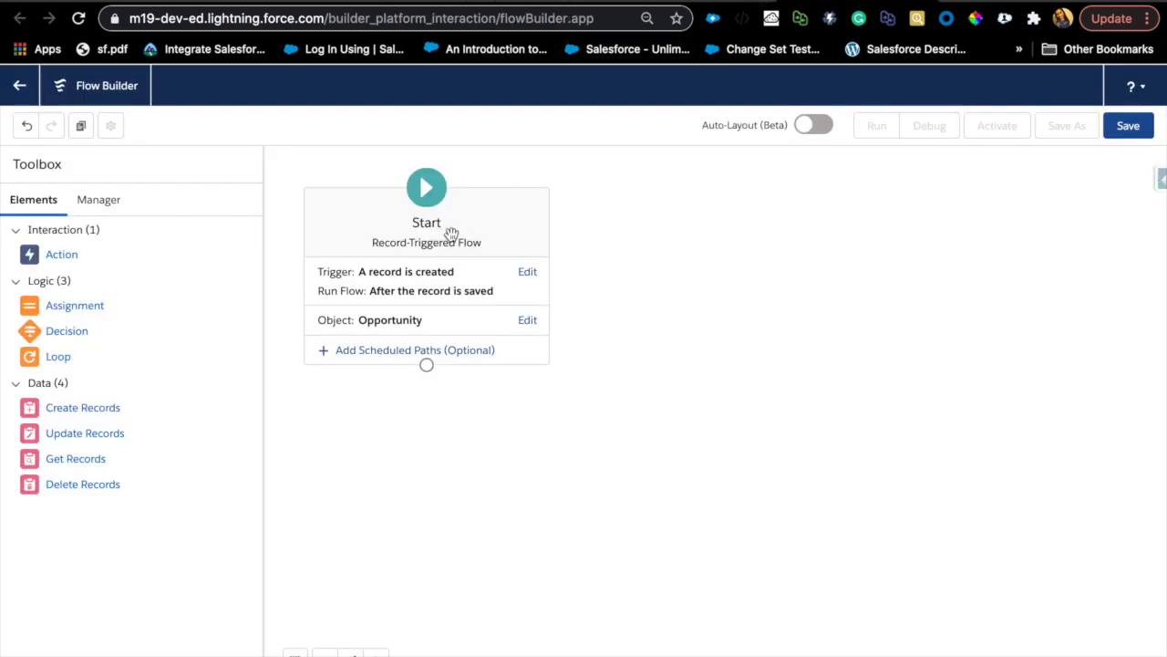
# - Try the created-or-updated trigger on the Start element, and set it back to when a record is created
pyautogui.click(525, 271)
pyautogui.click(109, 324)
pyautogui.click(1025, 527)
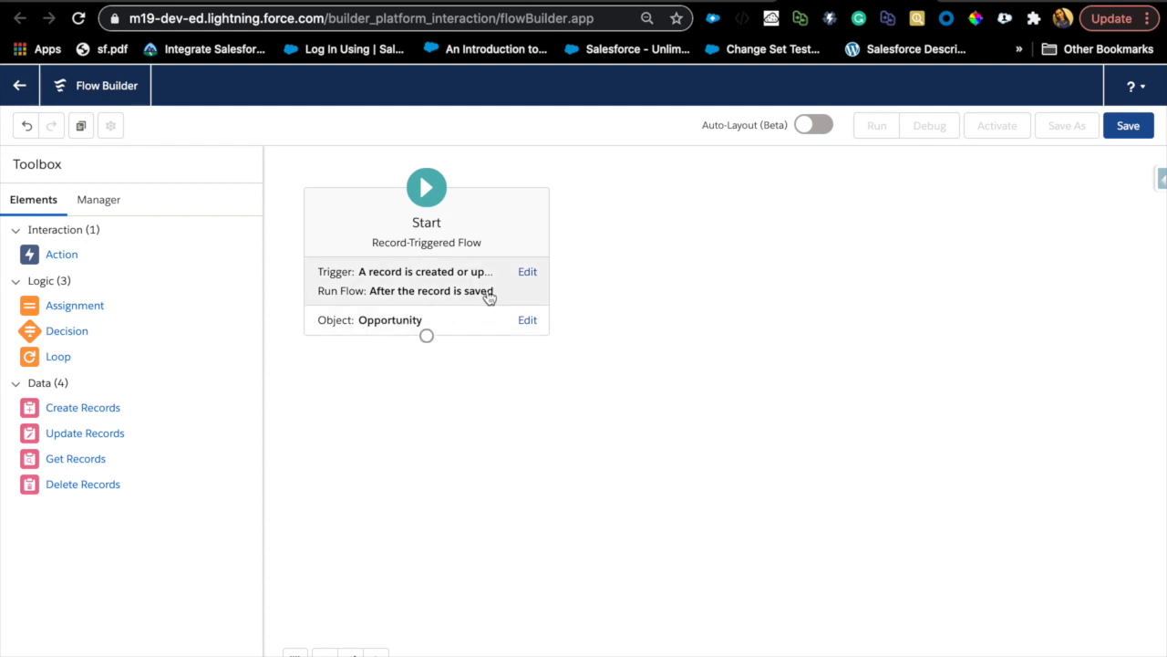
pyautogui.click(526, 272)
pyautogui.click(107, 289)
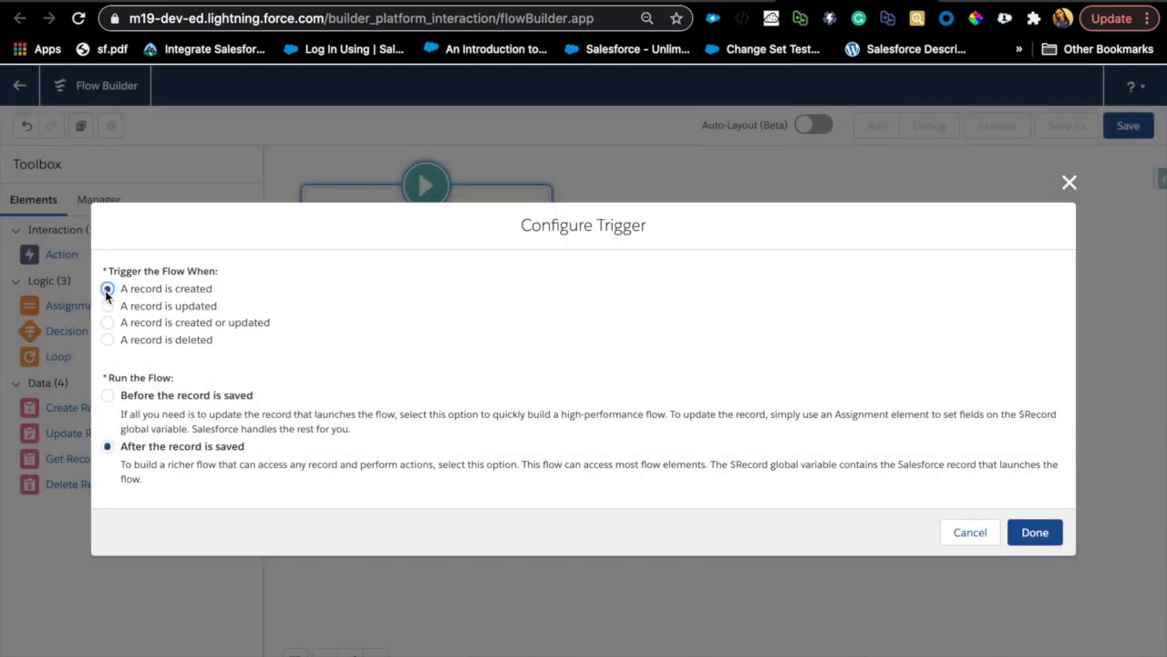
pyautogui.click(1031, 532)
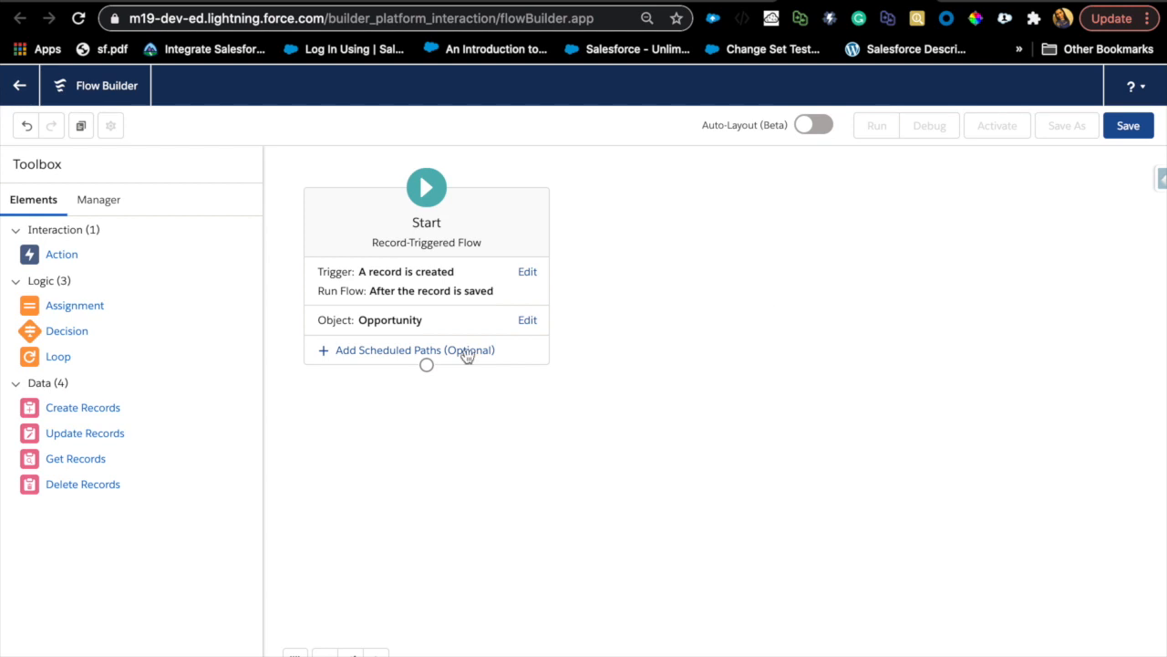
# - Add a scheduled path to the Start element with the label "Run this after Oppty Created"
pyautogui.click(377, 361)
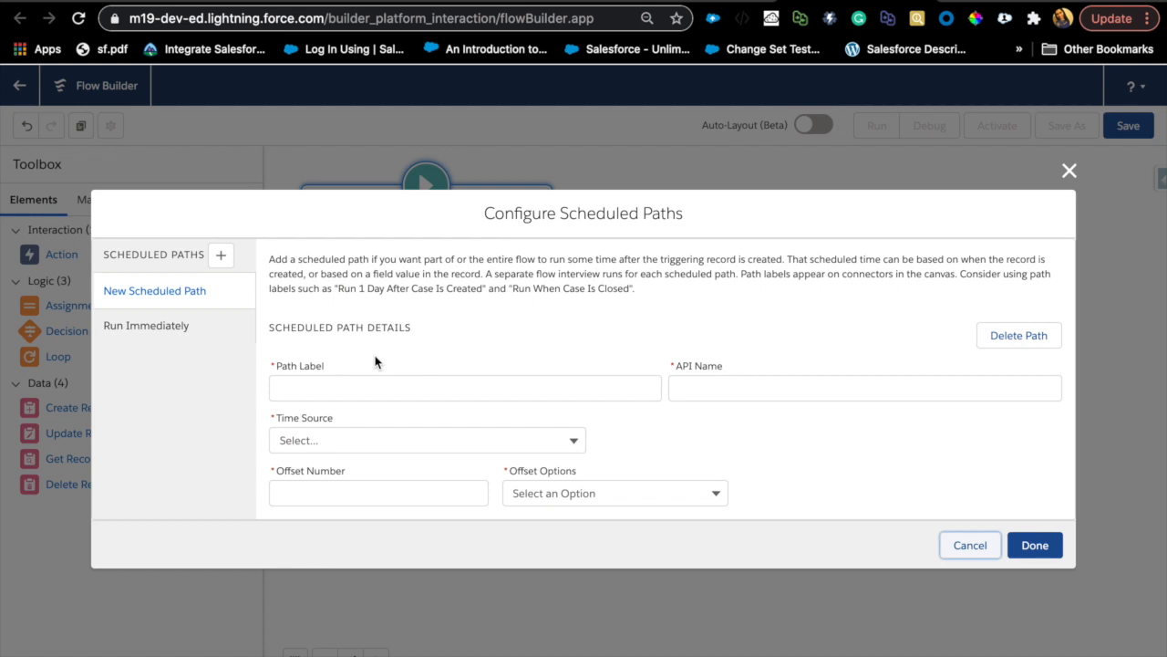
pyautogui.click(305, 395)
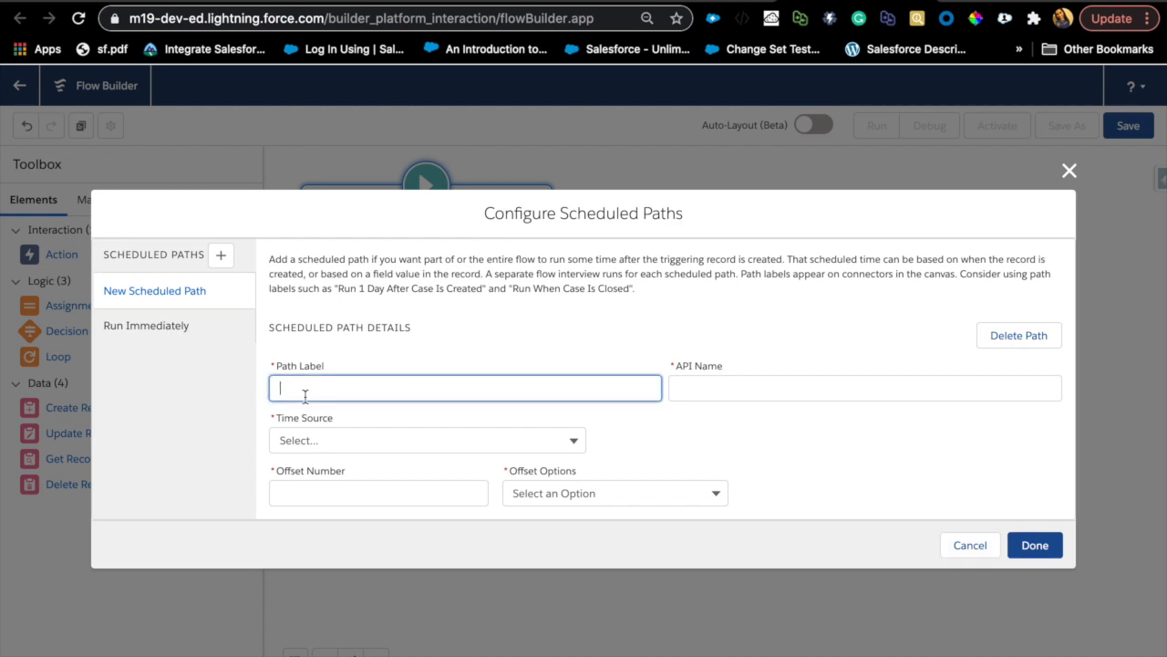
pyautogui.write('Run th')
pyautogui.write('i a')
pyautogui.write('after Oppty Created')
# - Set the scheduled path's time source to When Opportunity is Created with an offset of 0 Hours After
pyautogui.click(507, 445)
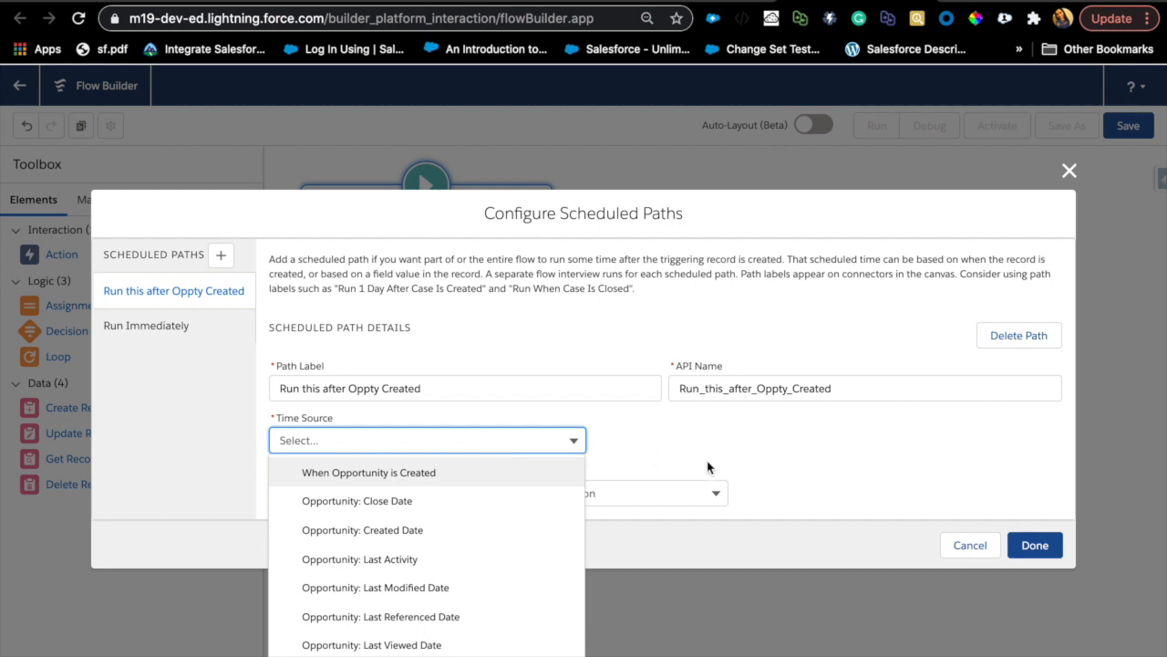
pyautogui.click(419, 474)
pyautogui.click(400, 485)
pyautogui.click(593, 489)
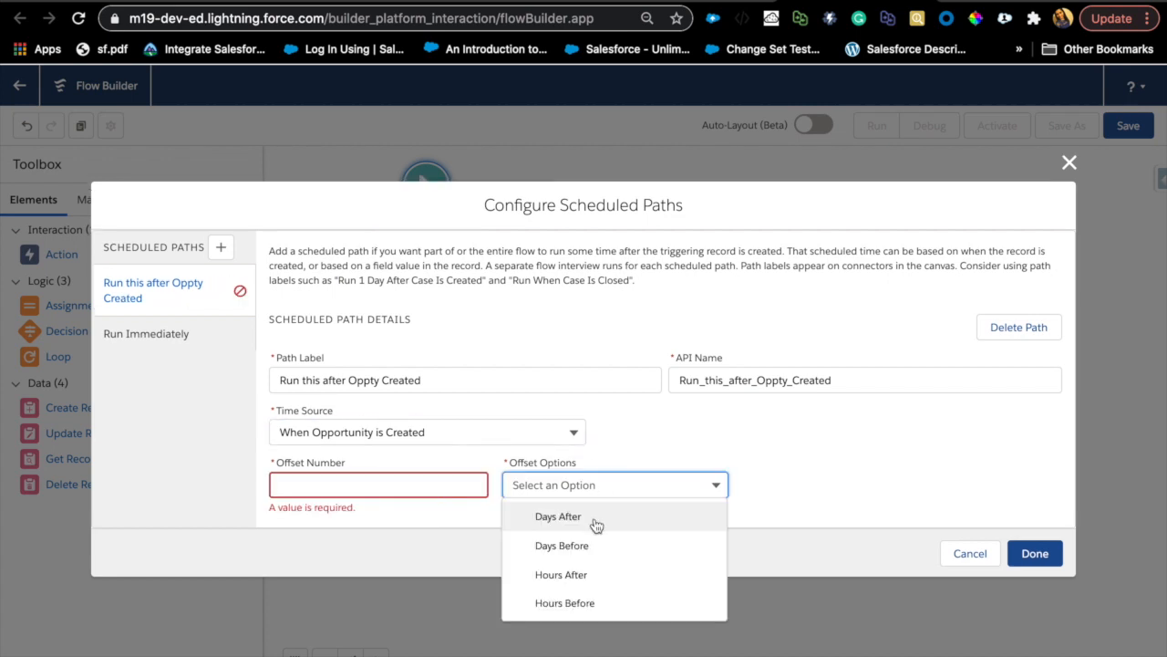
pyautogui.click(566, 576)
pyautogui.click(412, 486)
pyautogui.write('0')
pyautogui.click(740, 480)
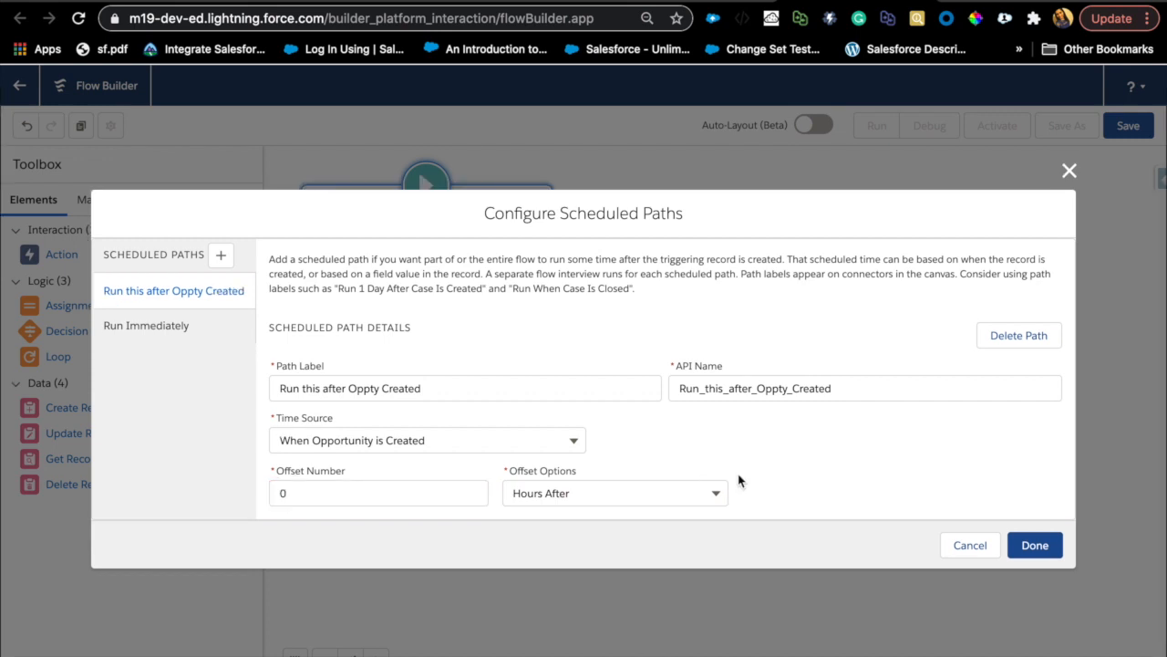
pyautogui.click(1033, 546)
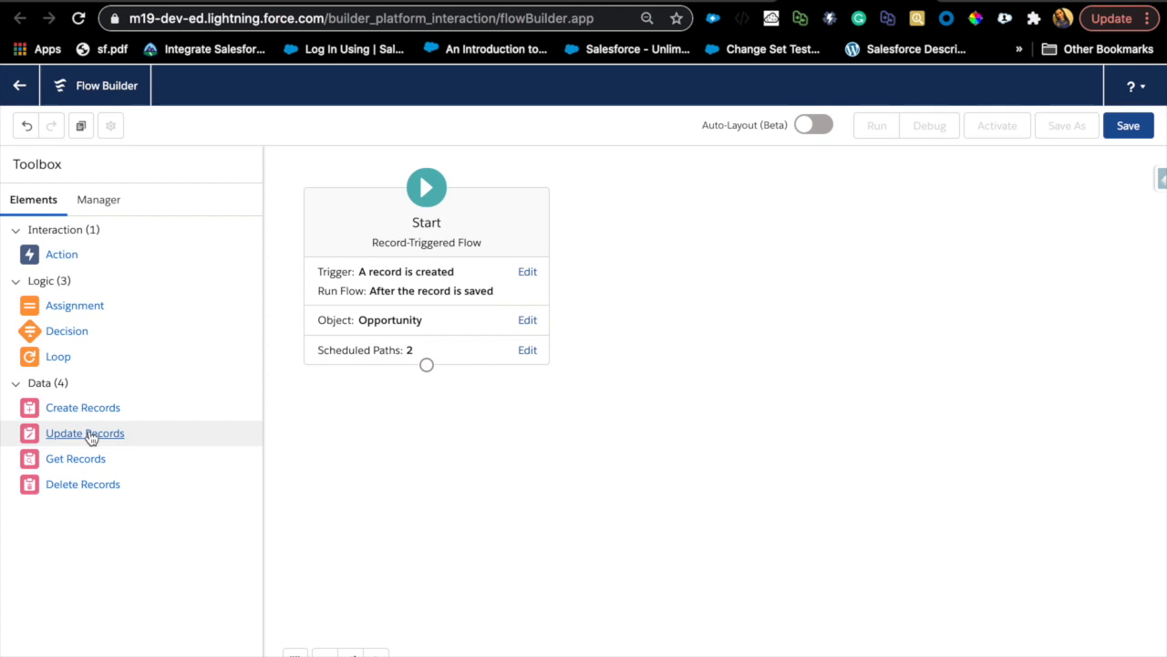
# - Add a Get Records element labelled "Get Permission Set Test" that retrieves records of the Permission Set object
pyautogui.moveTo(83, 411); pyautogui.dragTo(671, 284)
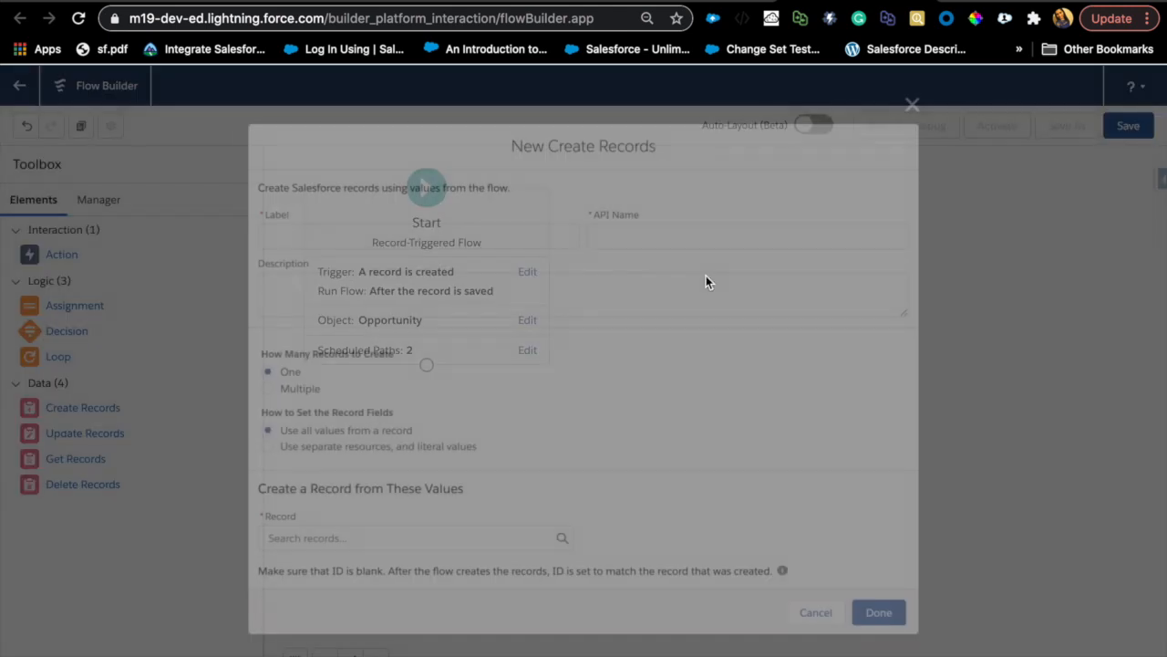
pyautogui.click(922, 97)
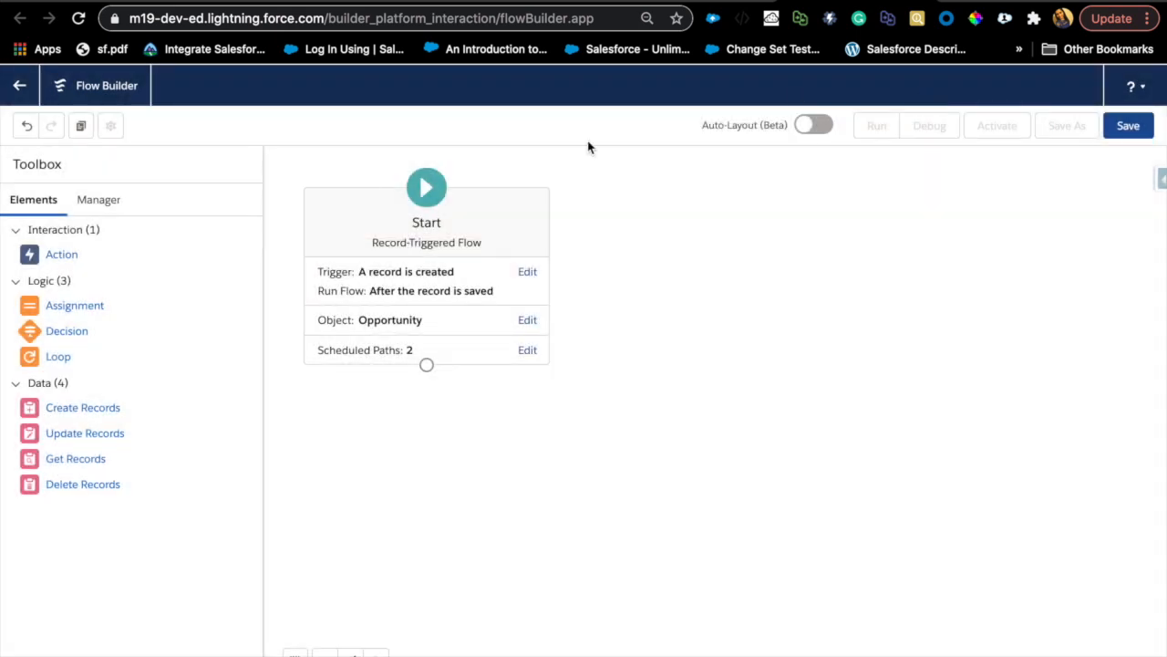
pyautogui.moveTo(67, 466); pyautogui.dragTo(698, 262)
pyautogui.write('Get Permission Set Test')
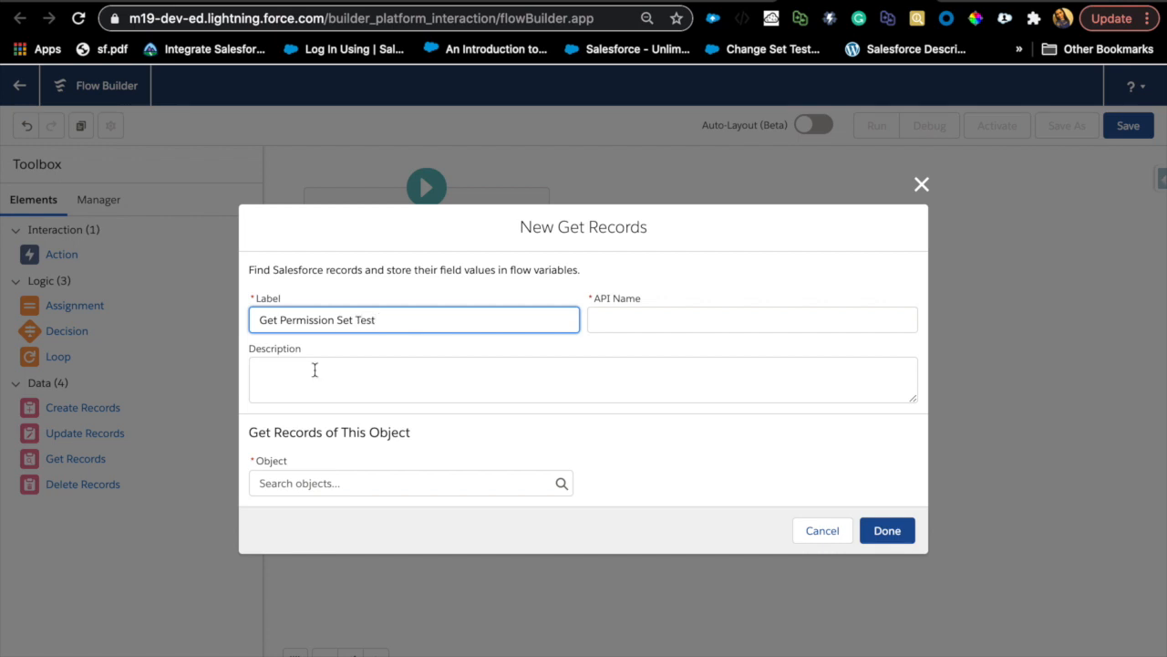
pyautogui.click(329, 483)
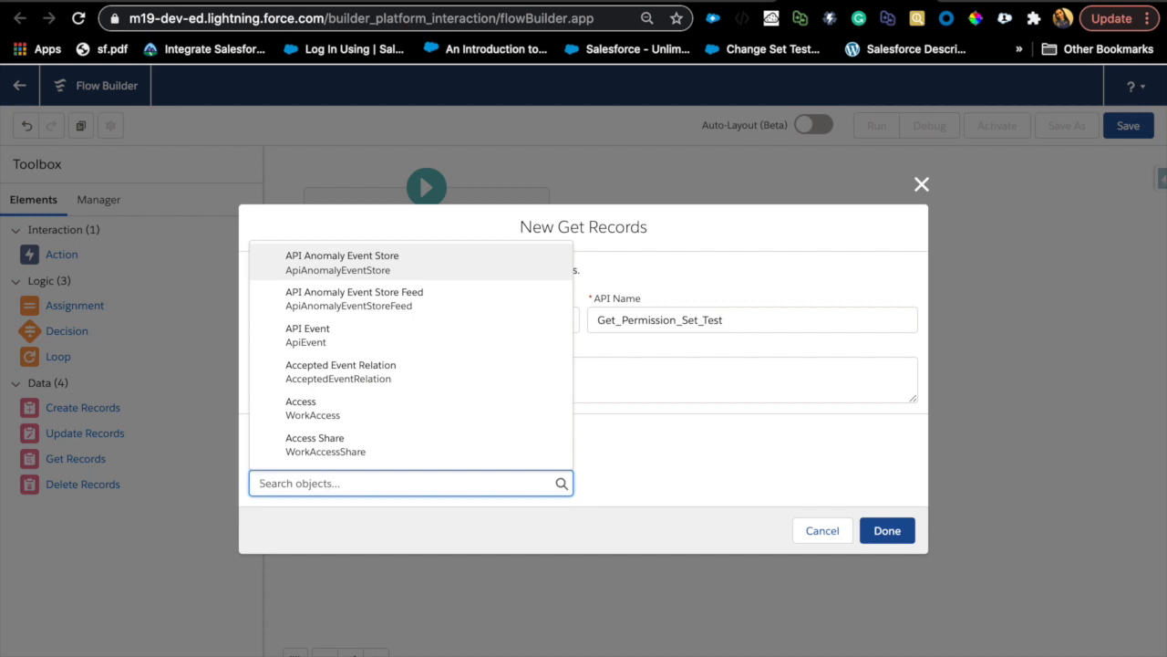
pyautogui.write('perm')
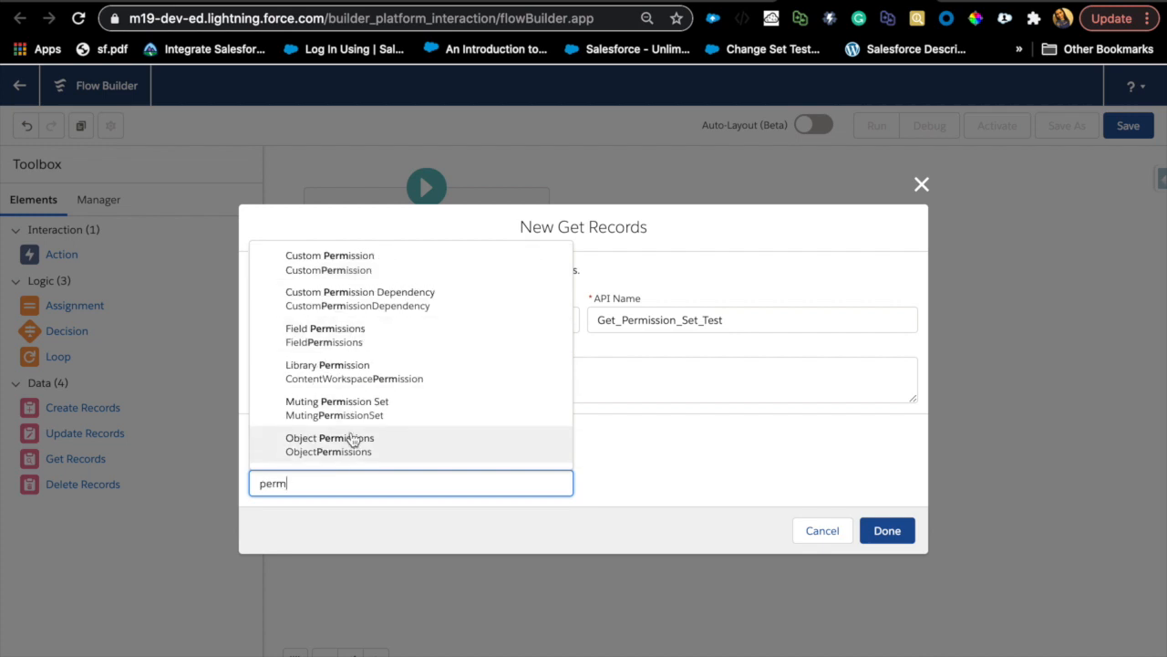
pyautogui.write('issions')
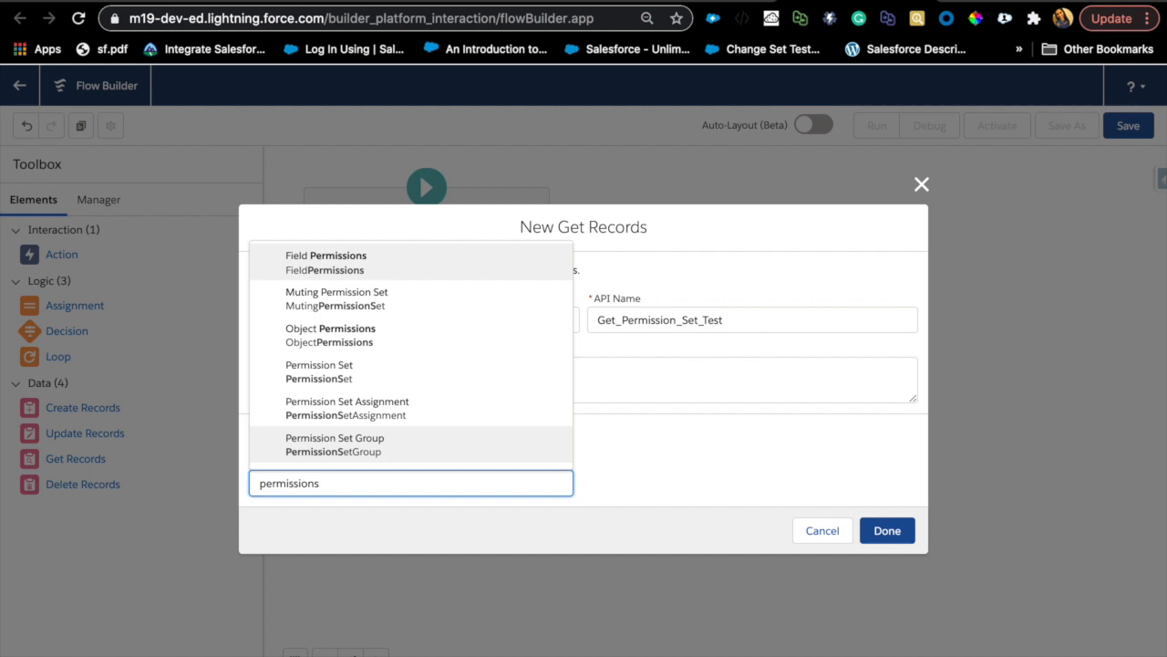
pyautogui.click(321, 369)
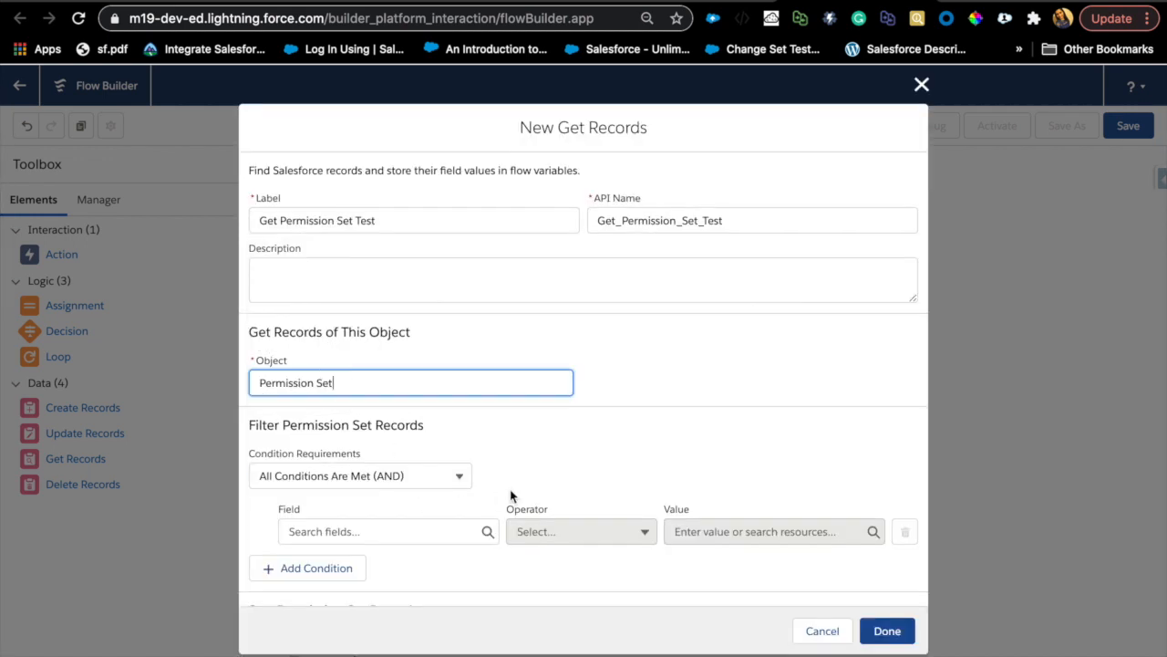
# - Choose Name as the filter field for the Permission Set records
pyautogui.click(439, 538)
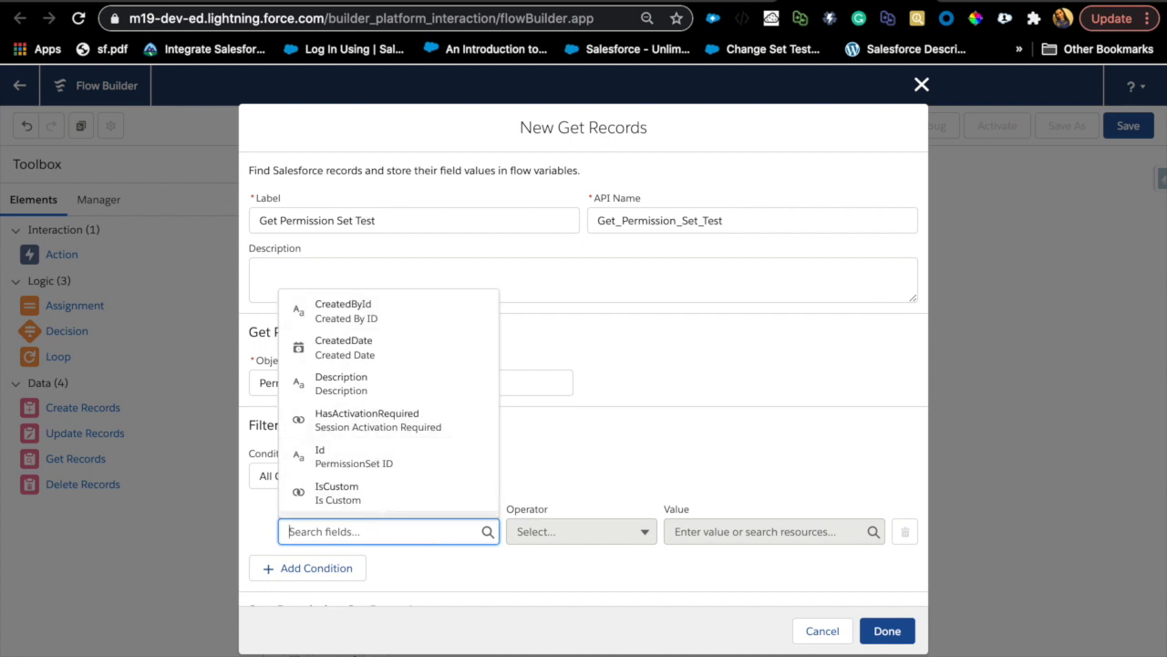
pyautogui.write('nam')
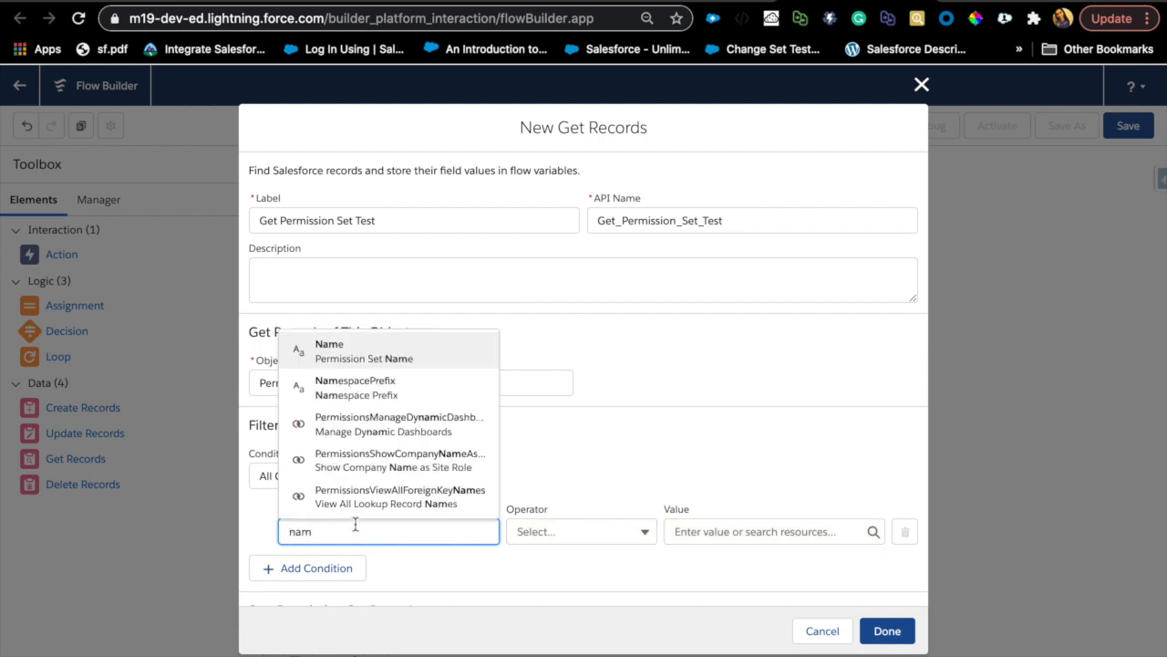
pyautogui.click(359, 362)
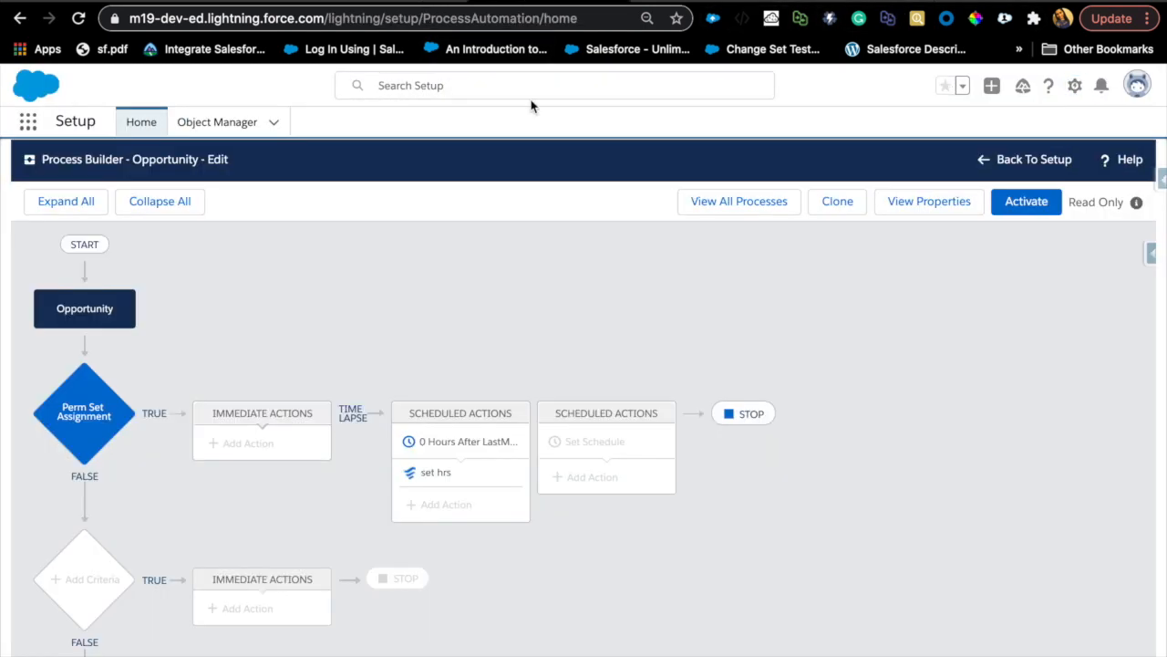
# - Open the Test Perm permission set in Setup and copy its API name
pyautogui.click(1009, 169)
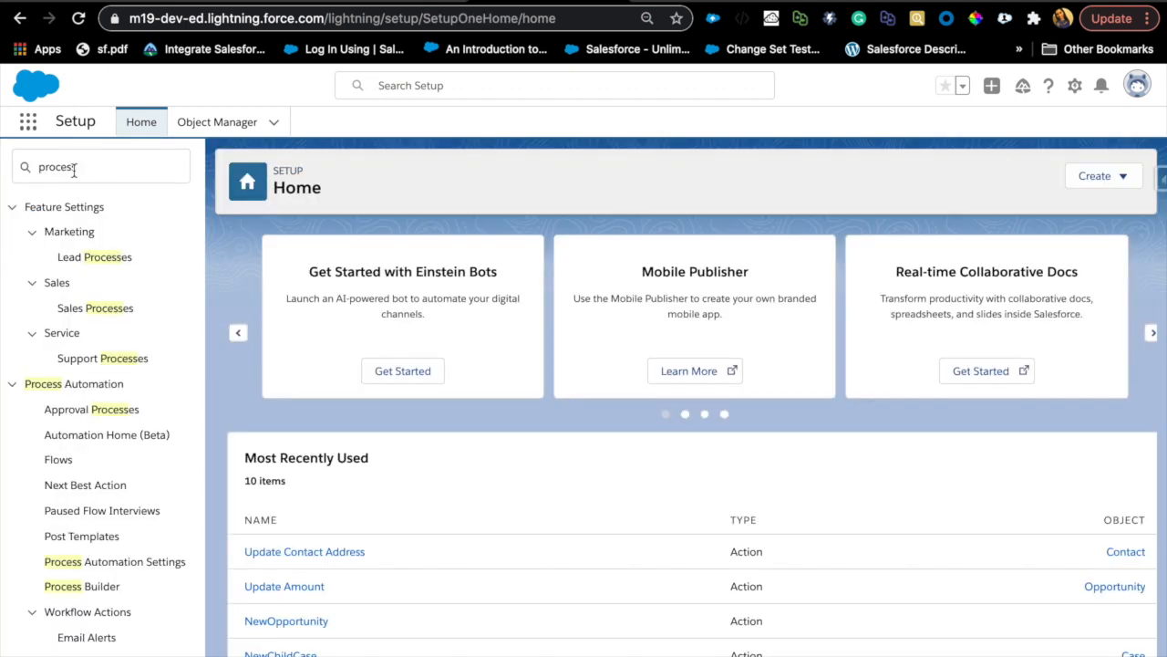
pyautogui.doubleClick(75, 168)
pyautogui.write('perm')
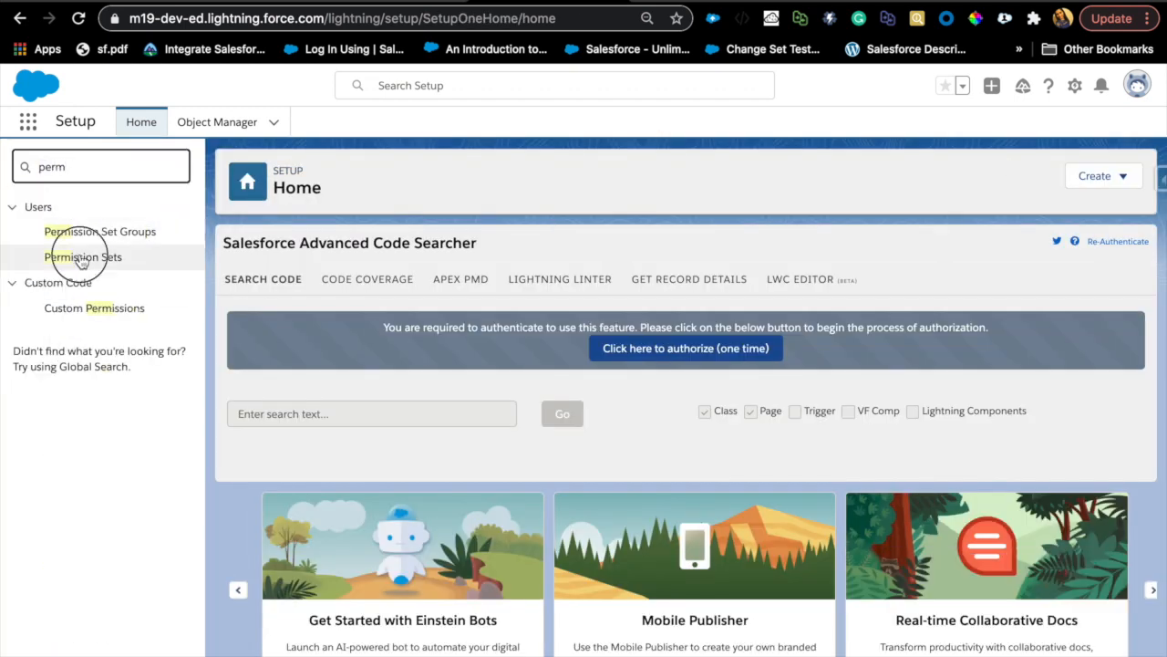
pyautogui.click(82, 258)
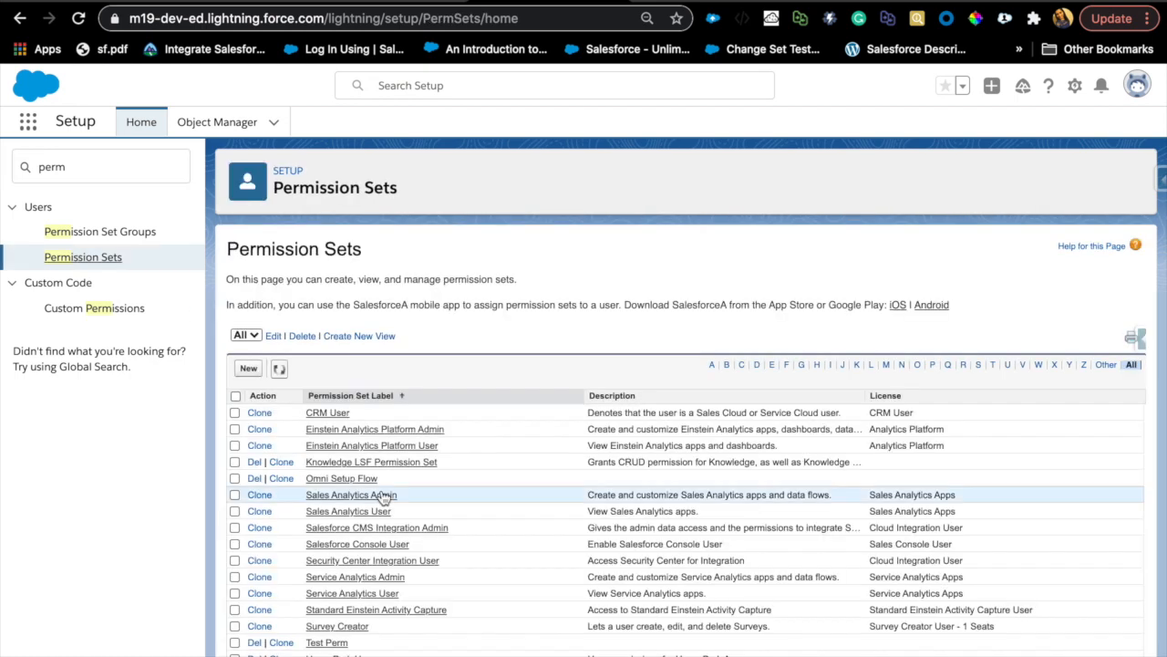
pyautogui.scroll(-1, 366, 535)
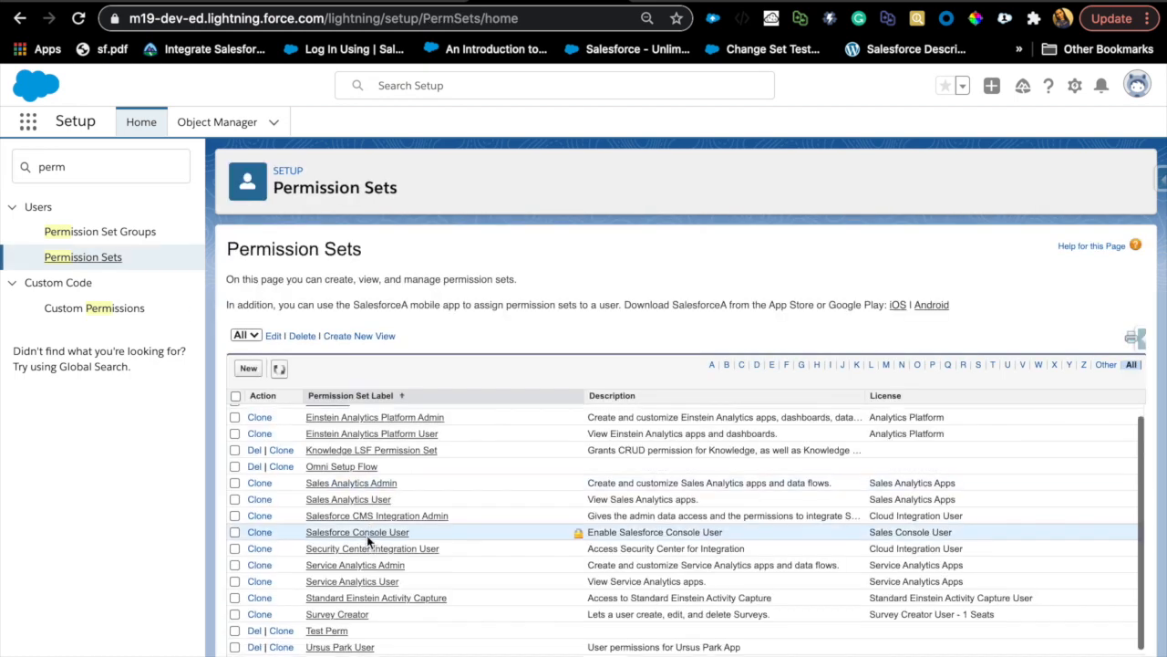
pyautogui.click(328, 631)
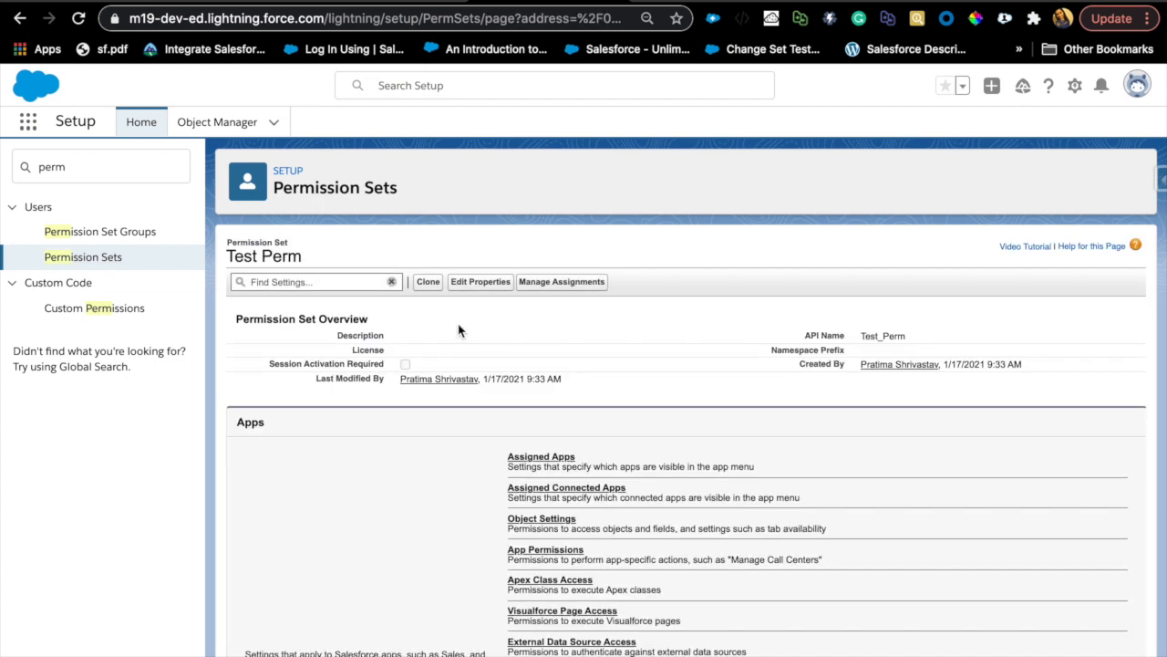
pyautogui.doubleClick(876, 336)
pyautogui.hotkey('ctrl', 'c')
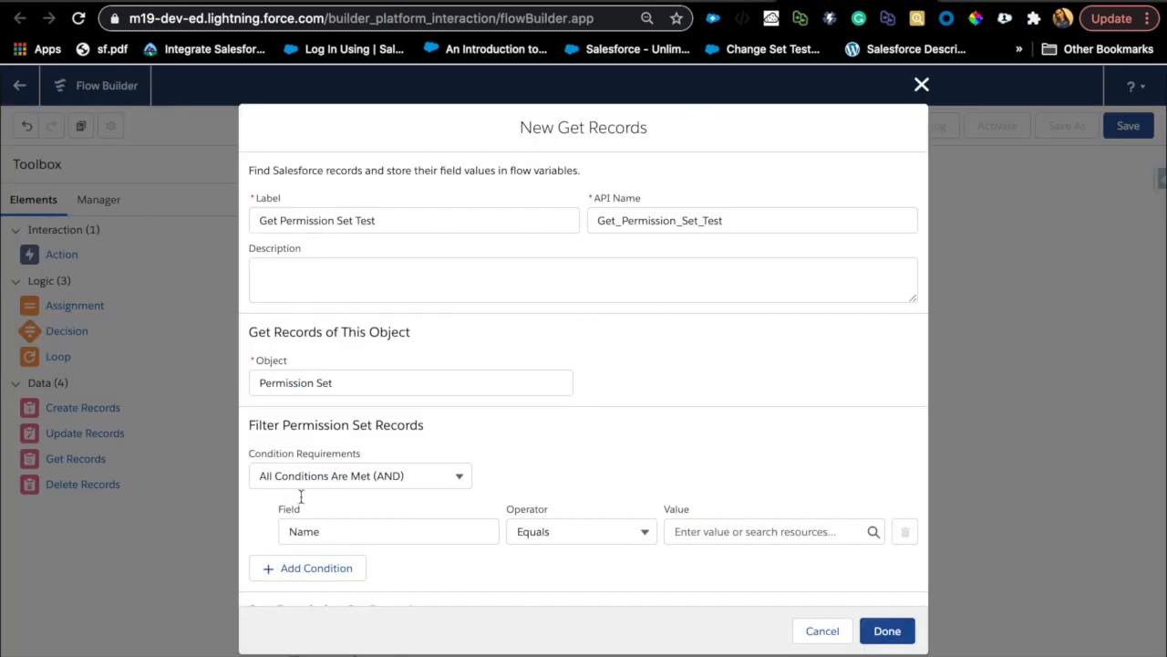
# - Complete the filter condition as Name Equals Test_Perm, and finish the Get Records element with its default sorting and storage options
pyautogui.click(721, 531)
pyautogui.hotkey('ctrl', 'v')
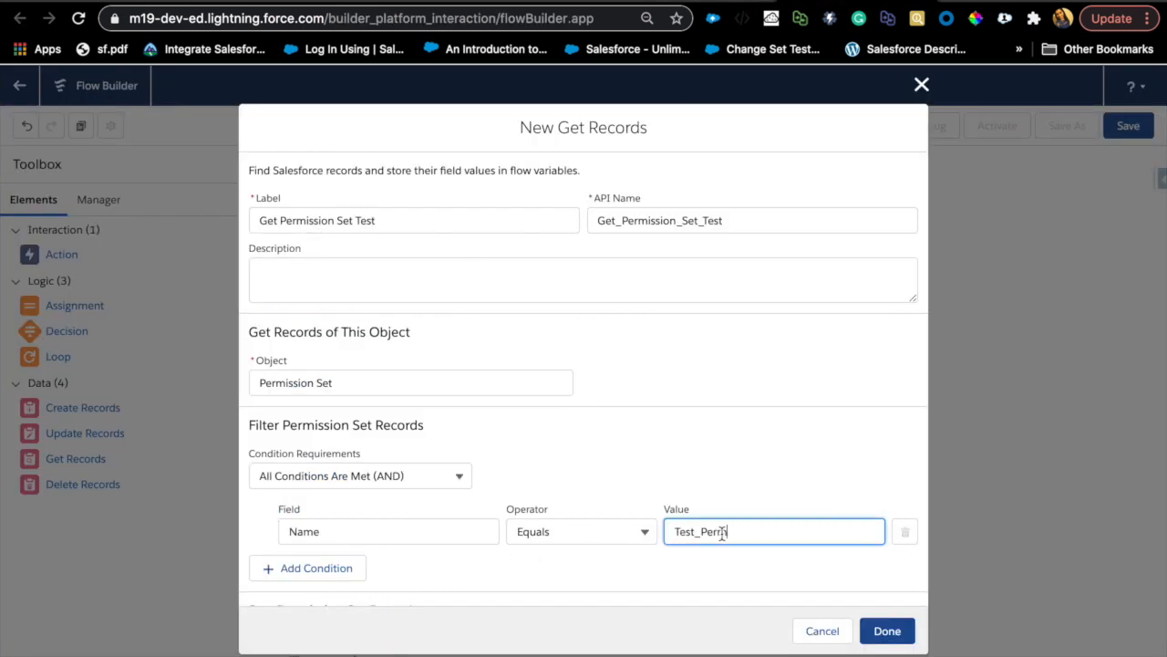
pyautogui.click(723, 579)
pyautogui.scroll(-2, 721, 579)
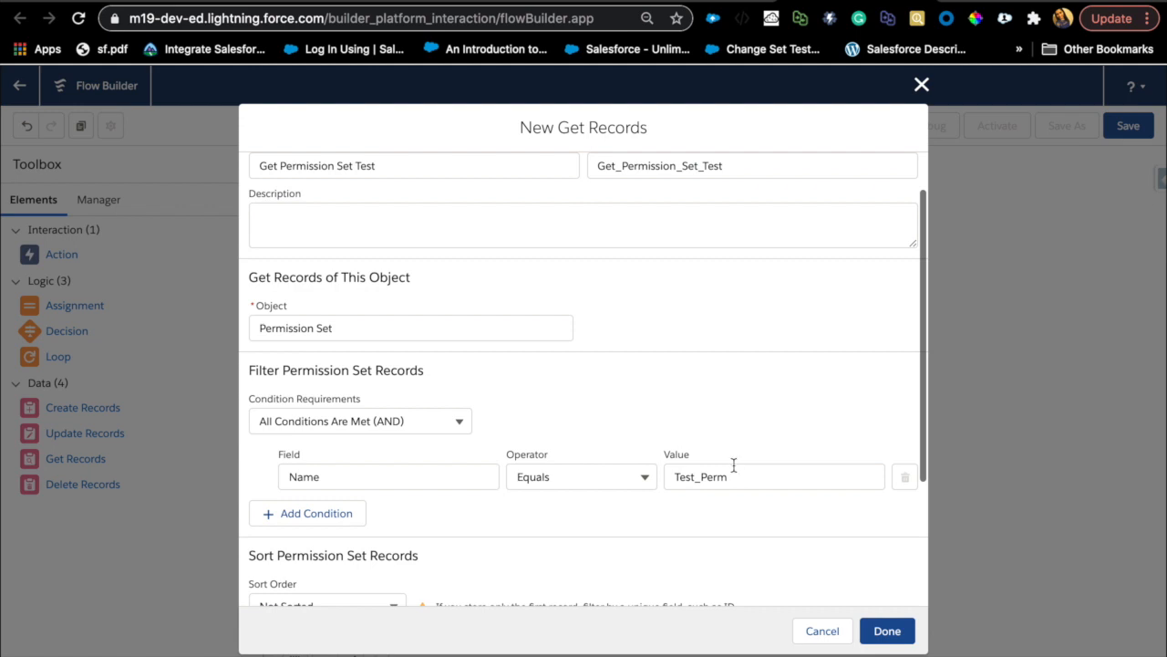
pyautogui.scroll(-2, 714, 517)
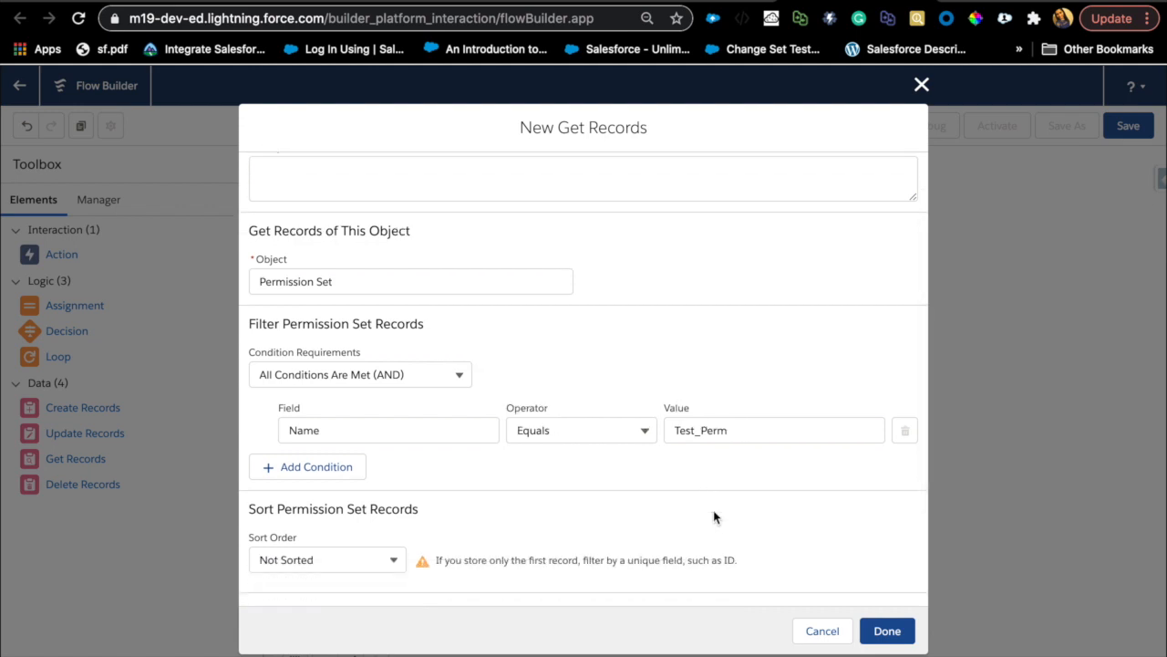
pyautogui.scroll(-3, 714, 517)
pyautogui.scroll(-1, 715, 517)
pyautogui.scroll(3, 714, 517)
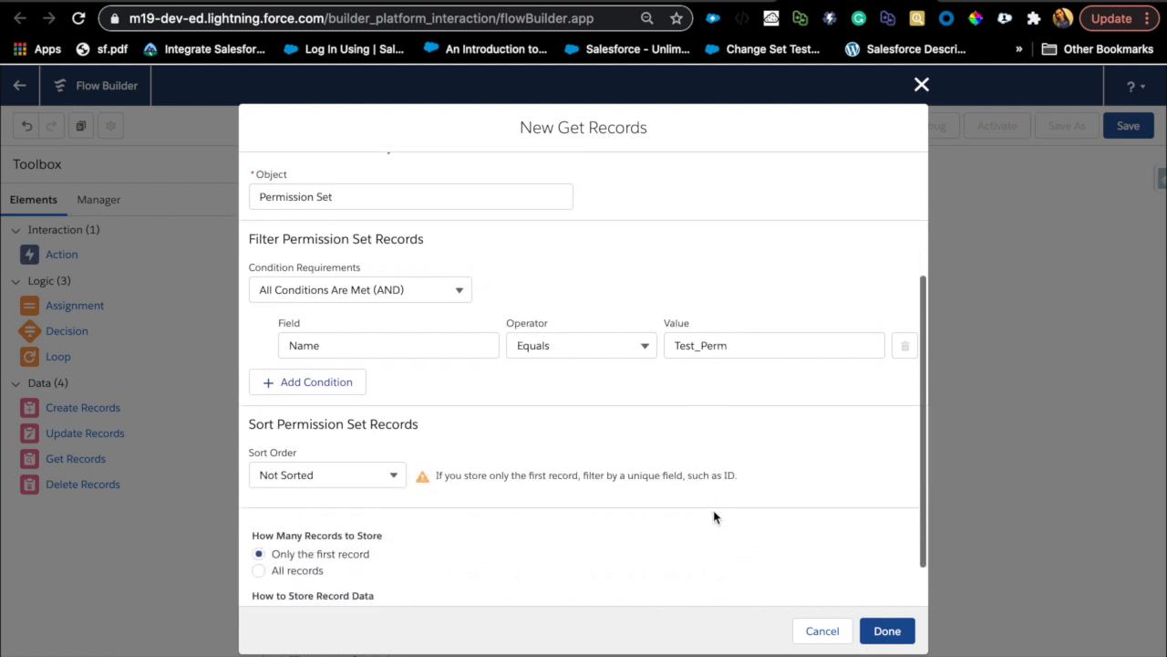
pyautogui.scroll(-4, 714, 517)
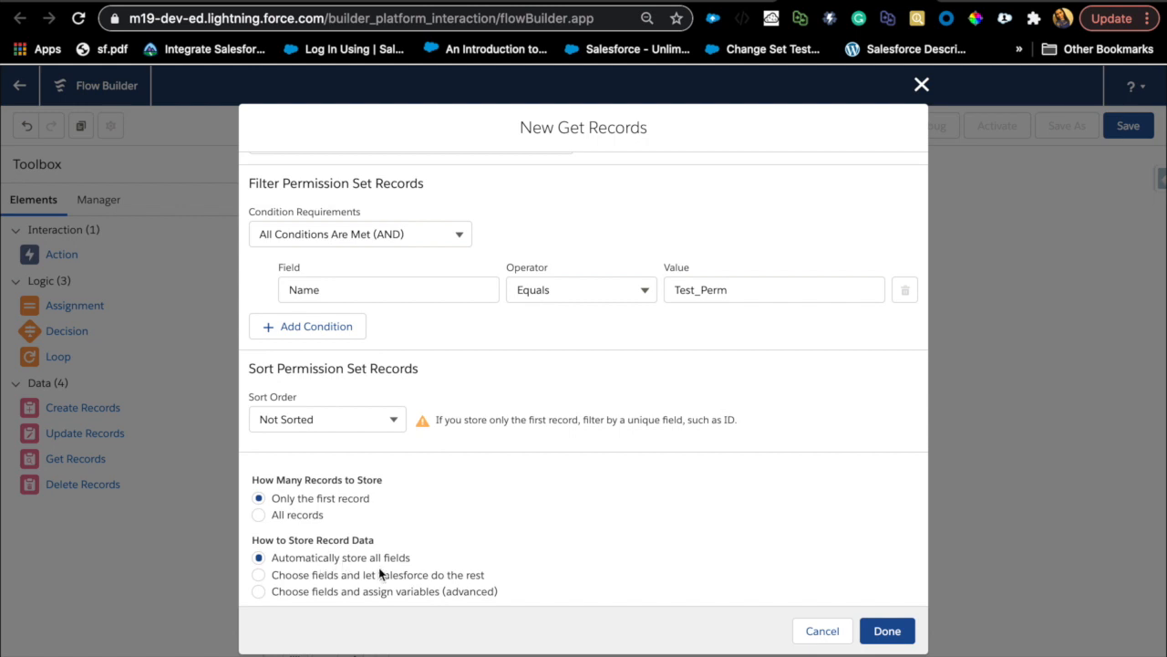
pyautogui.click(887, 632)
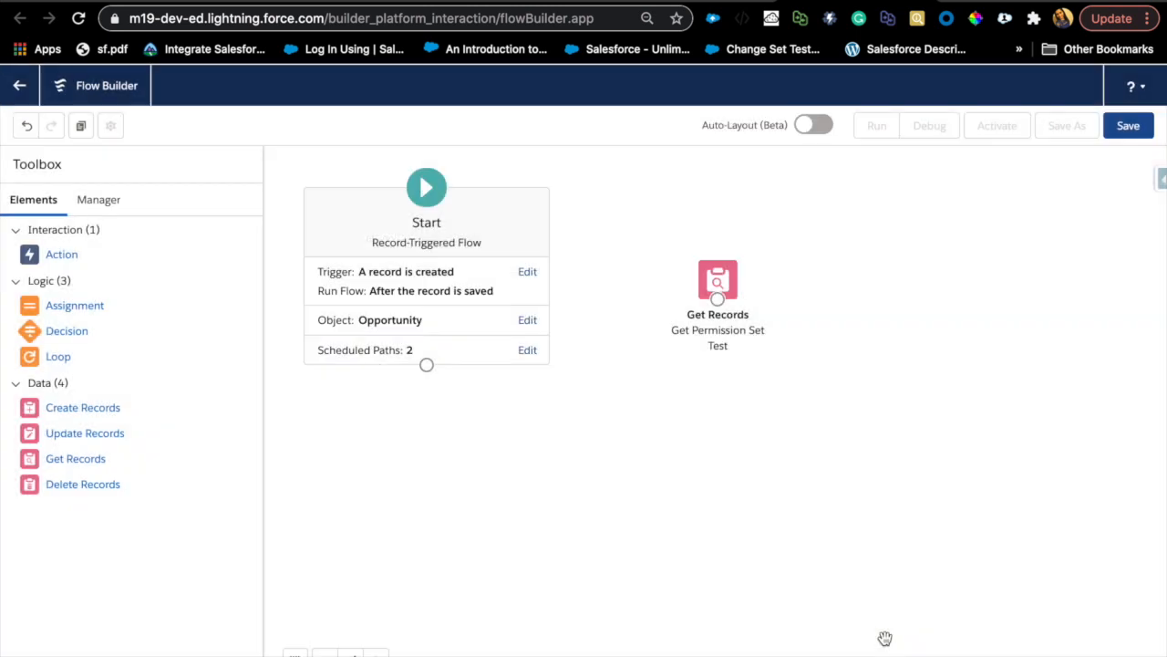
# - Connect Start to Get Permission Set Test through the "Run this after Oppty Created" path, and move the element farther from Start
pyautogui.click(426, 365)
pyautogui.moveTo(426, 365); pyautogui.dragTo(705, 274)
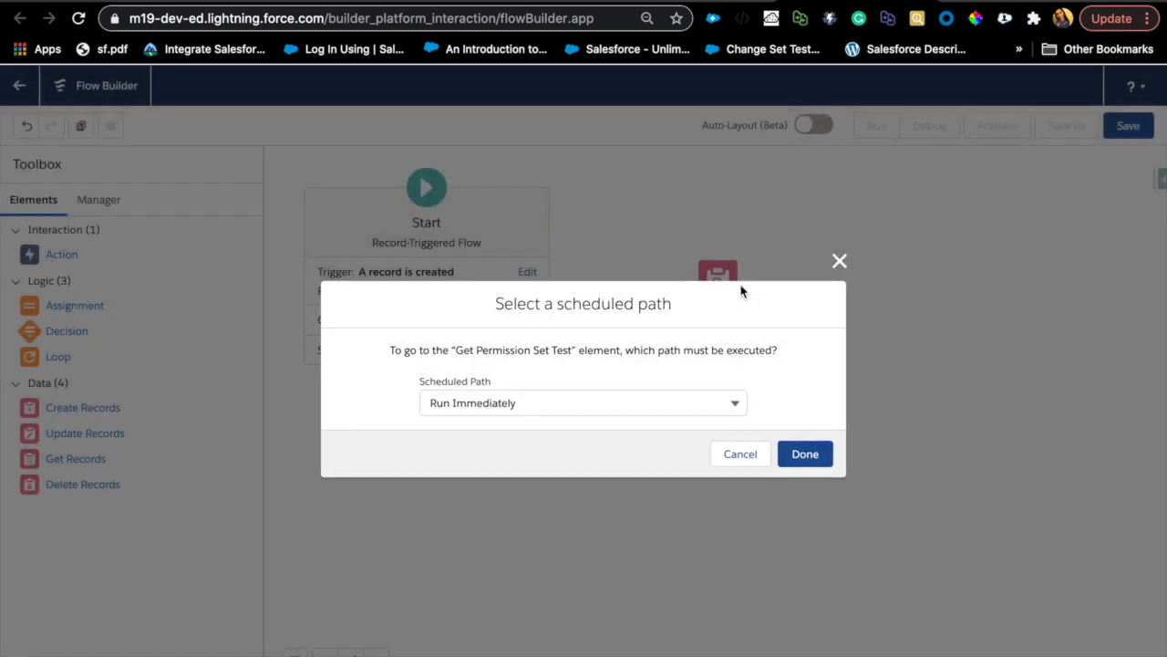
pyautogui.click(710, 403)
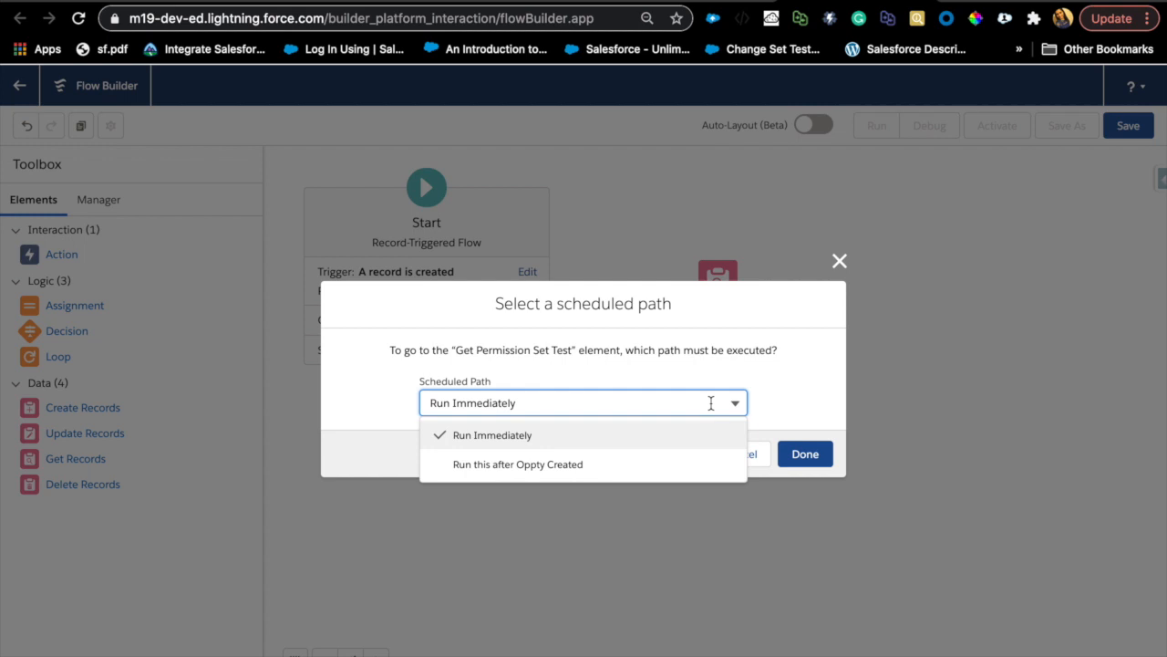
pyautogui.click(584, 465)
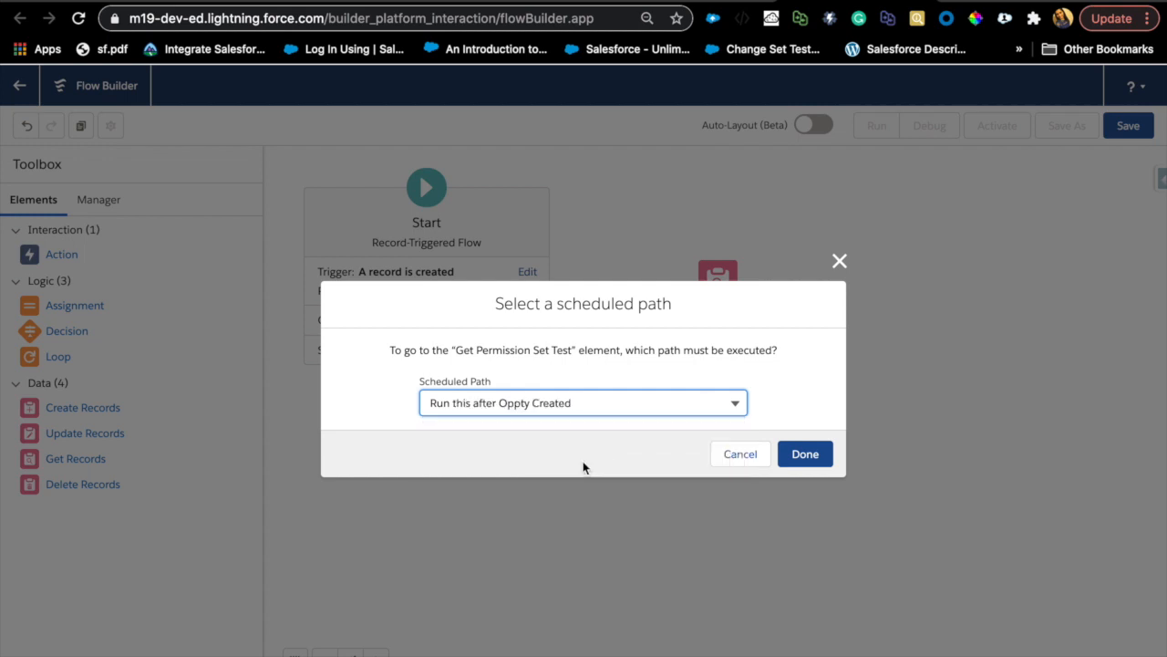
pyautogui.click(814, 455)
pyautogui.moveTo(719, 274); pyautogui.dragTo(827, 279)
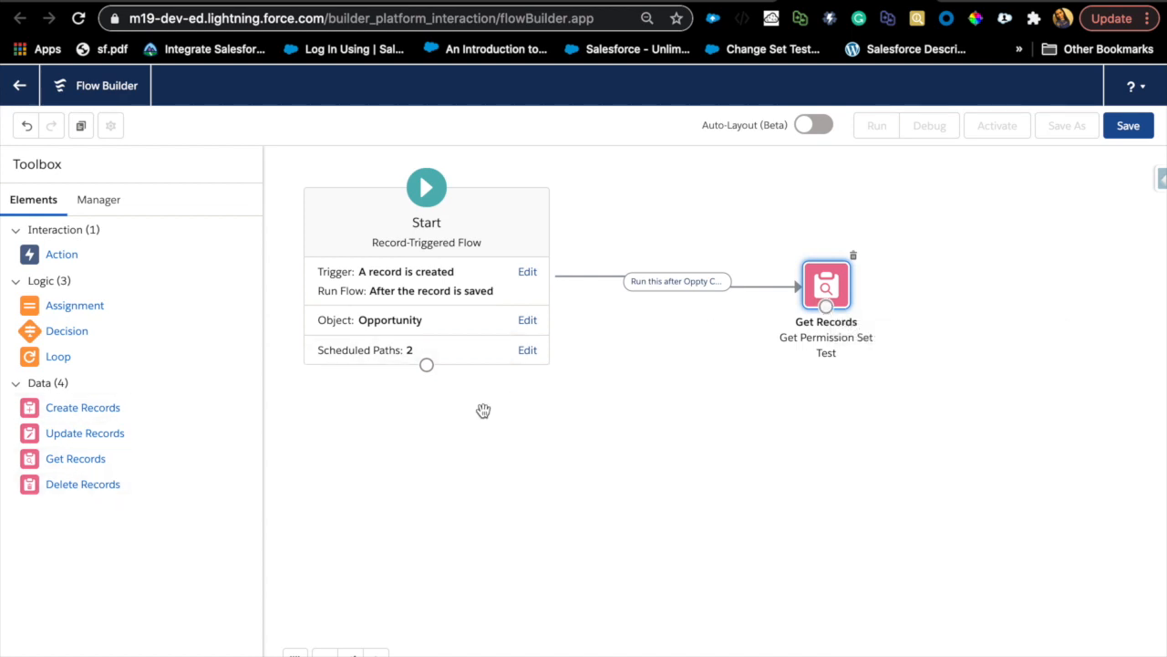
# - Add a Create Records element labelled "Create Perm Set Assignment" that uses separate resources and literal values
pyautogui.moveTo(76, 416); pyautogui.dragTo(716, 414)
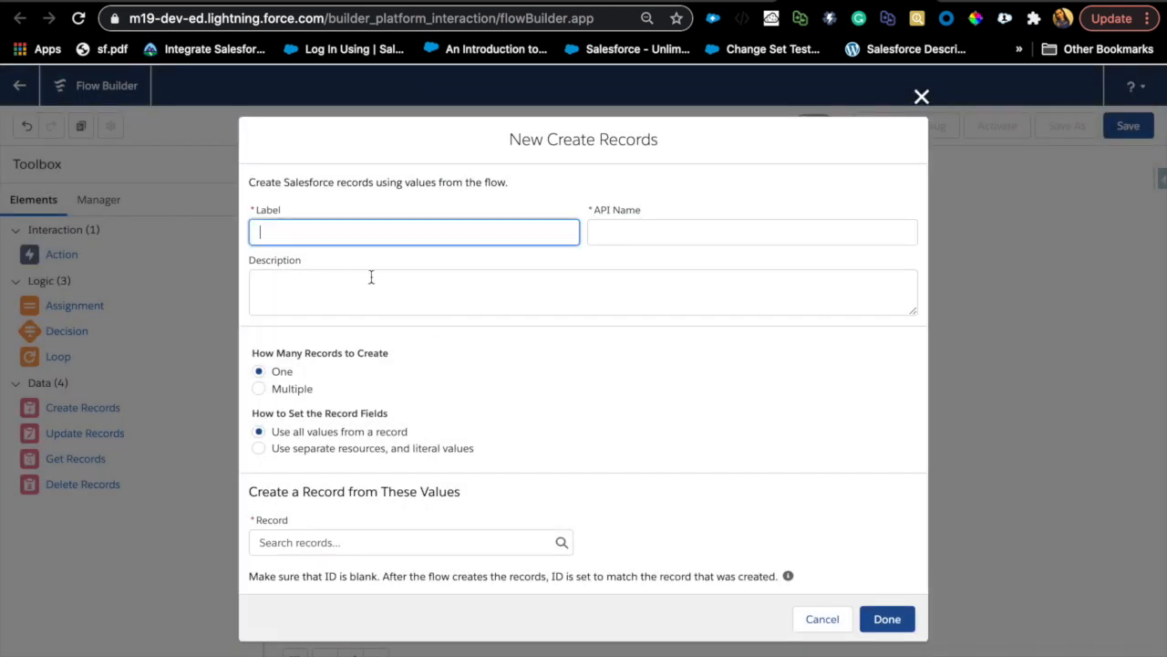
pyautogui.write('Create Perm Set Assig')
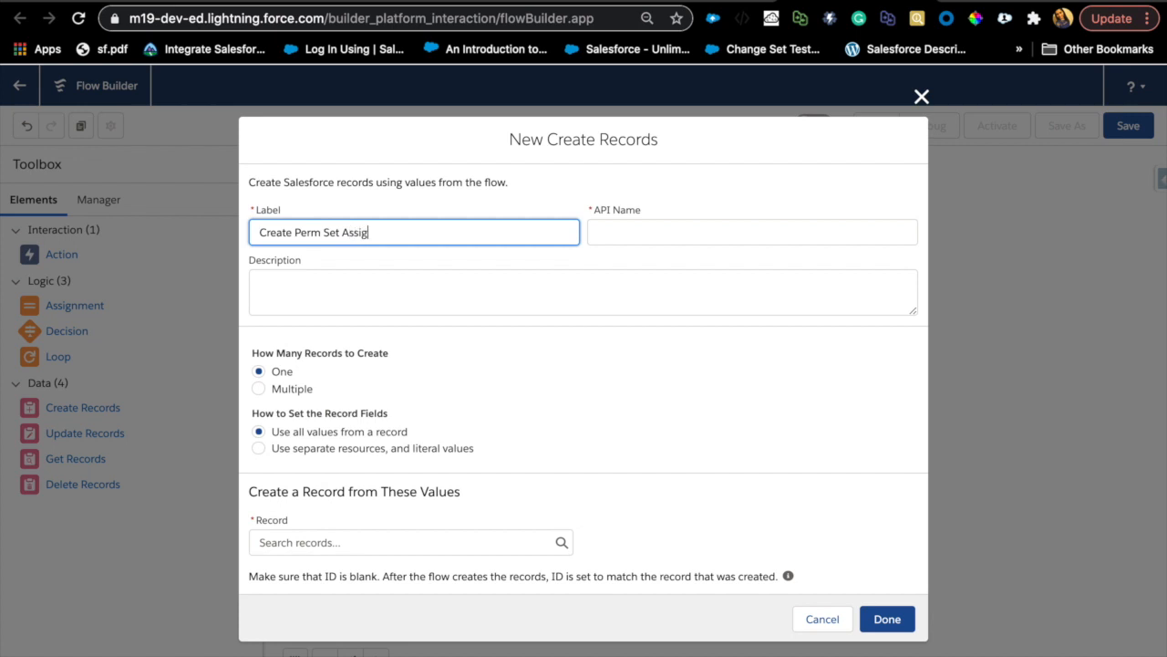
pyautogui.write('nment')
pyautogui.click(393, 356)
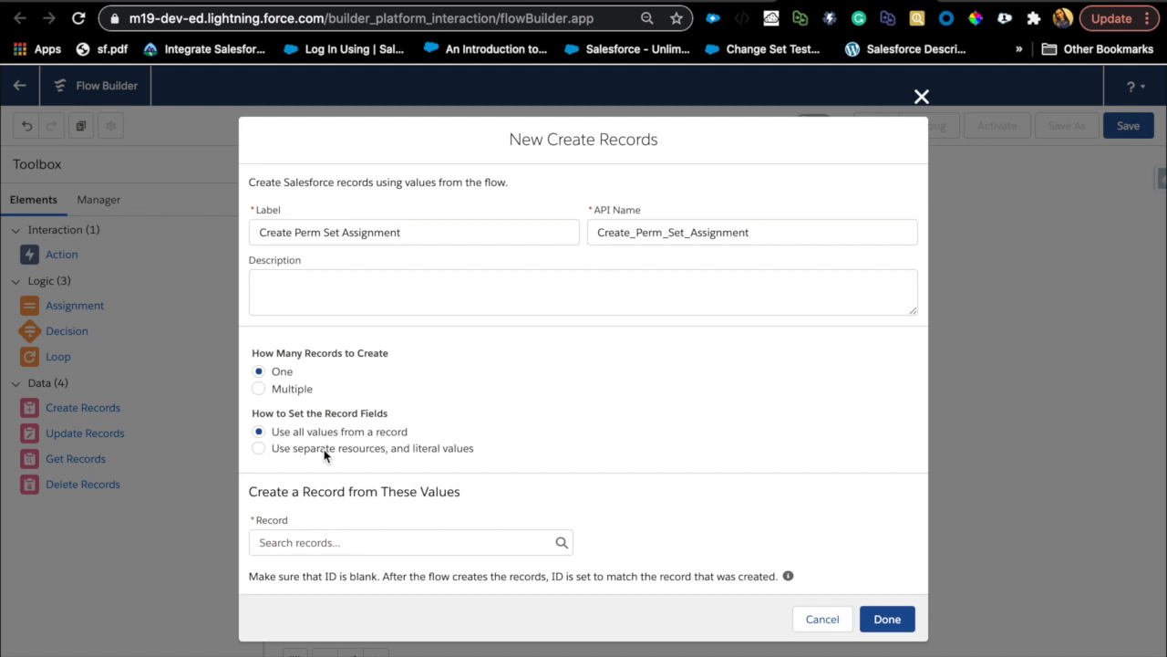
pyautogui.click(292, 448)
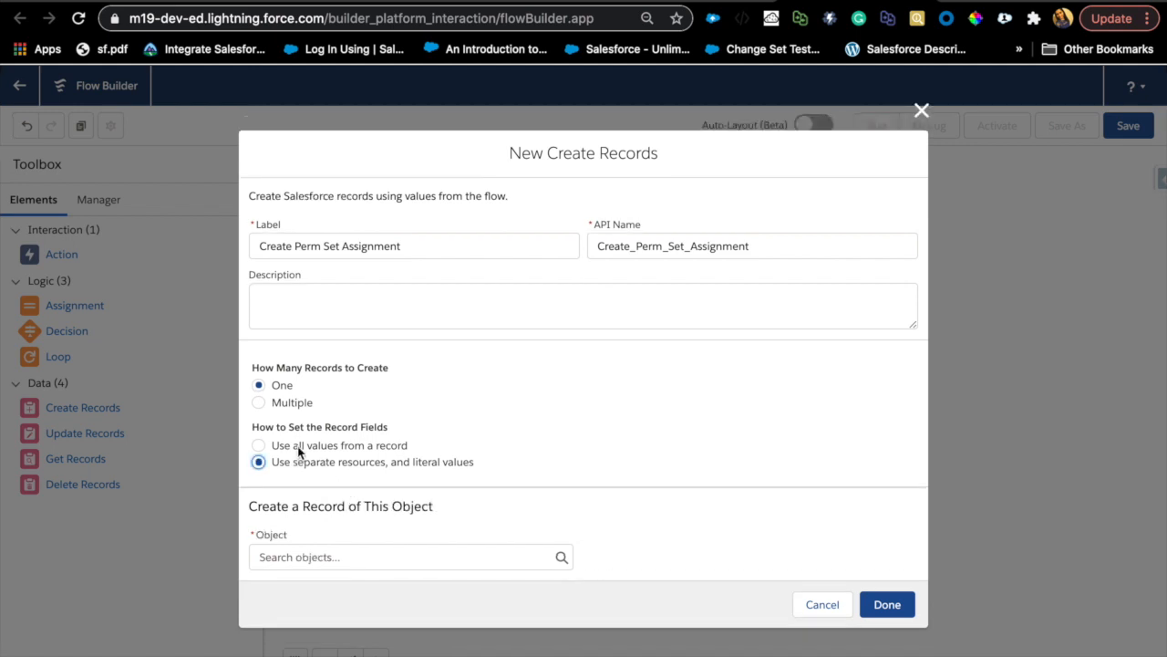
# - Set the object of the record to create to Permission Set Assignment
pyautogui.click(424, 564)
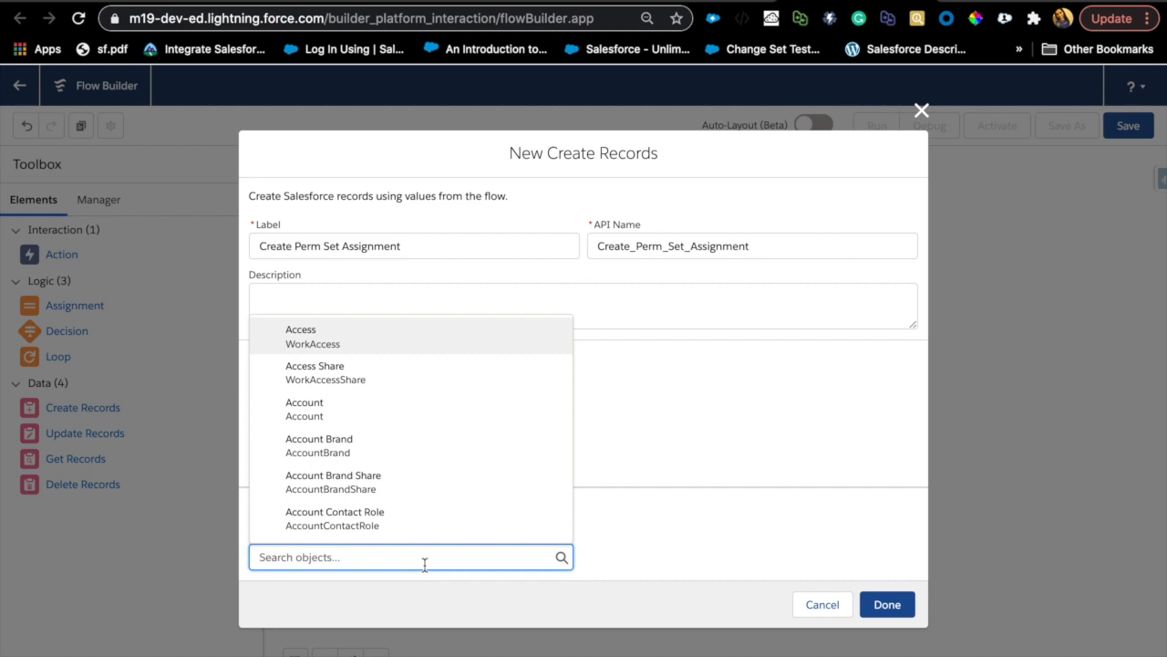
pyautogui.write('p')
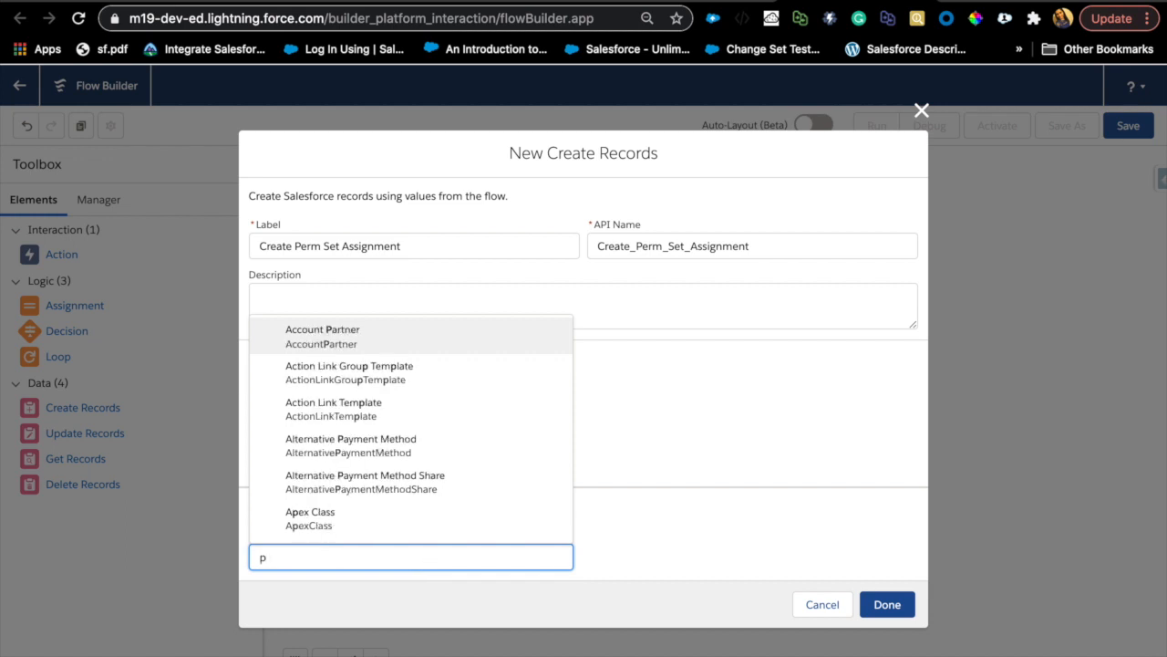
pyautogui.write('ermissionset')
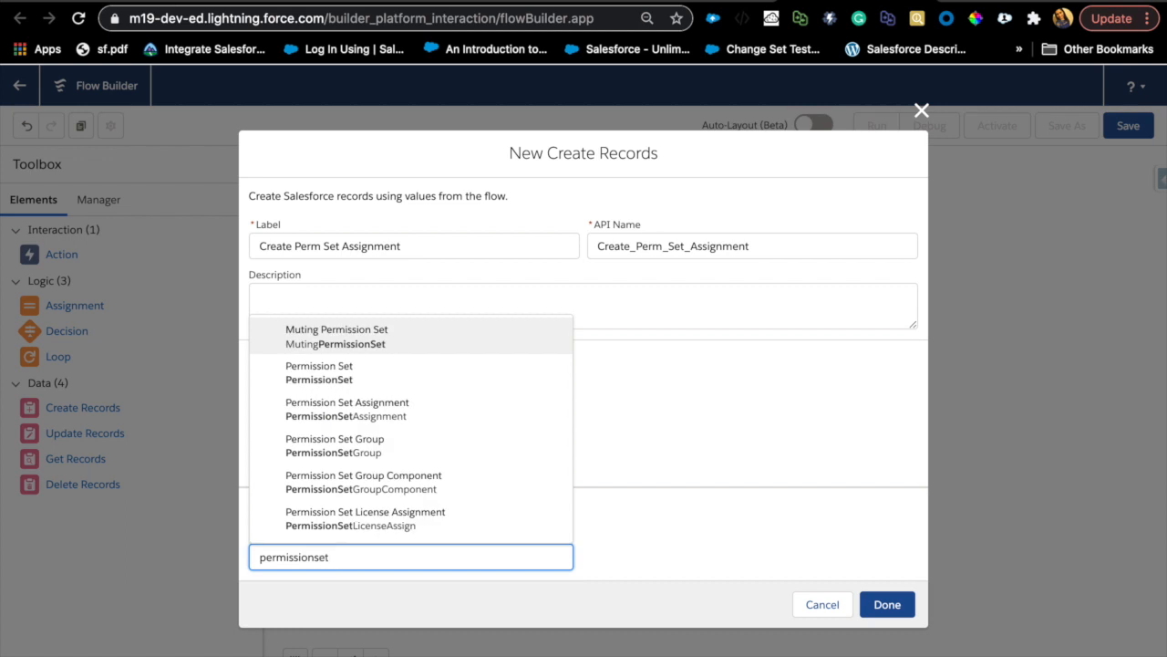
pyautogui.click(371, 409)
pyautogui.scroll(-2, 357, 575)
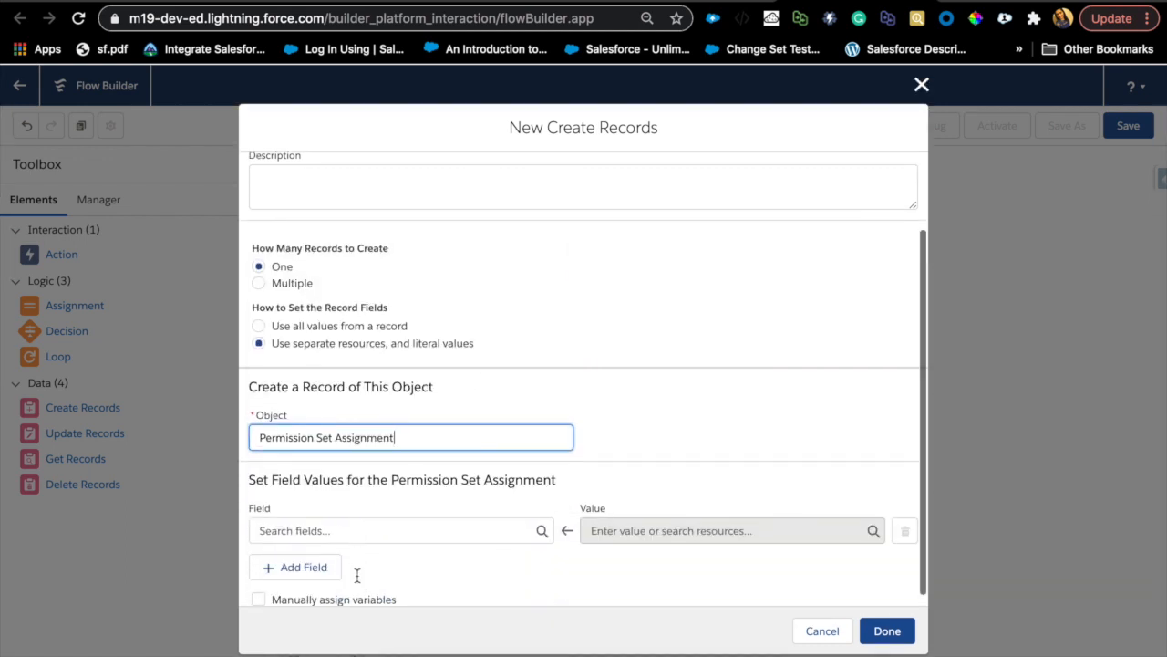
# - Set the AssigneeId field of the new record to $Record > Owner ID
pyautogui.click(424, 516)
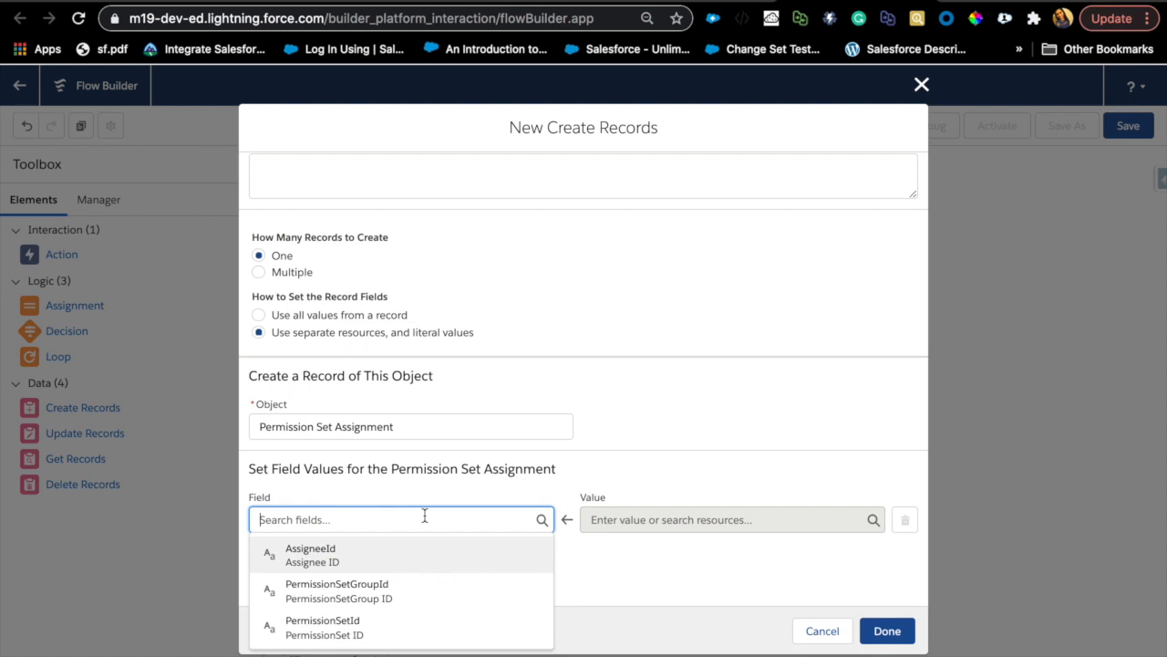
pyautogui.click(376, 551)
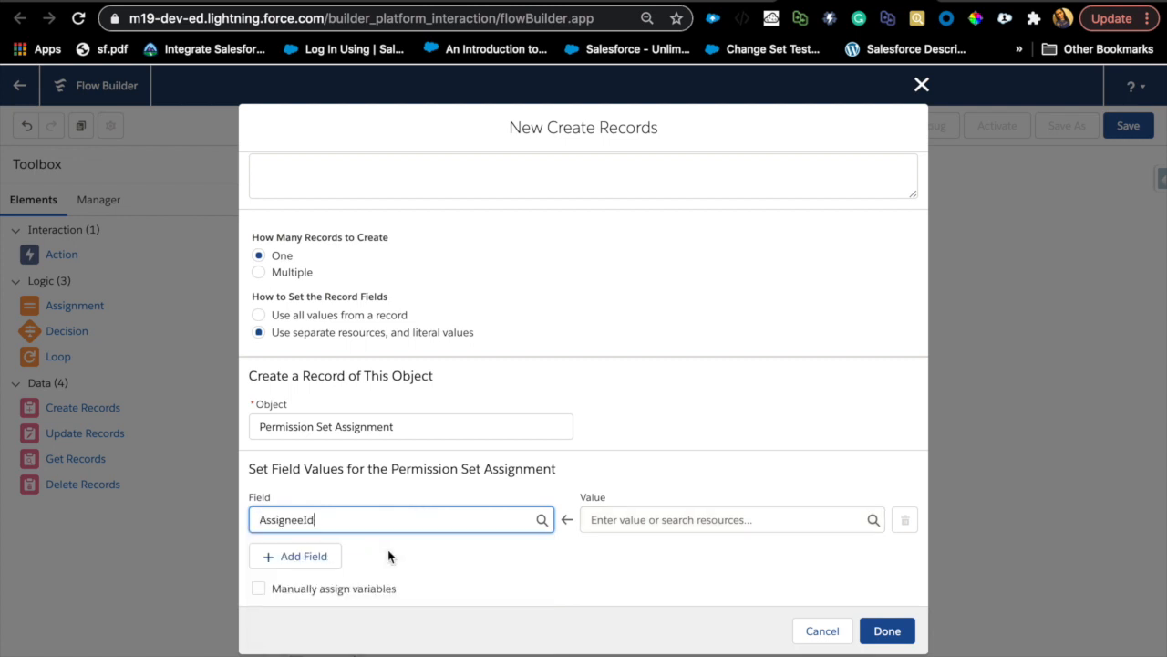
pyautogui.click(622, 519)
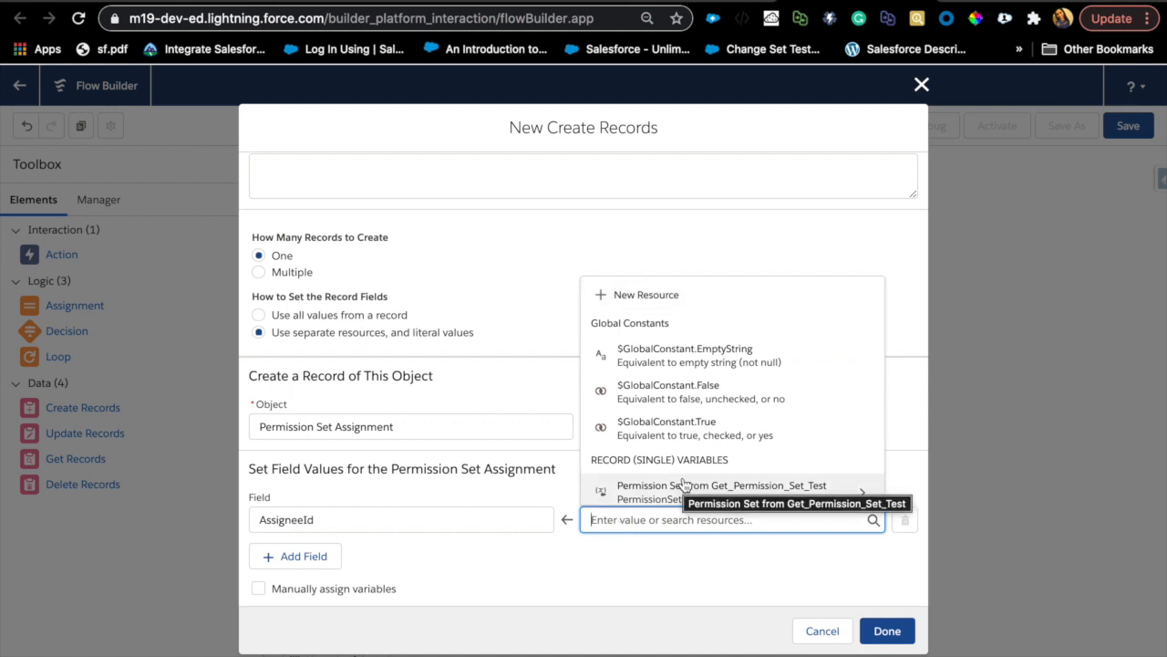
pyautogui.write('recor')
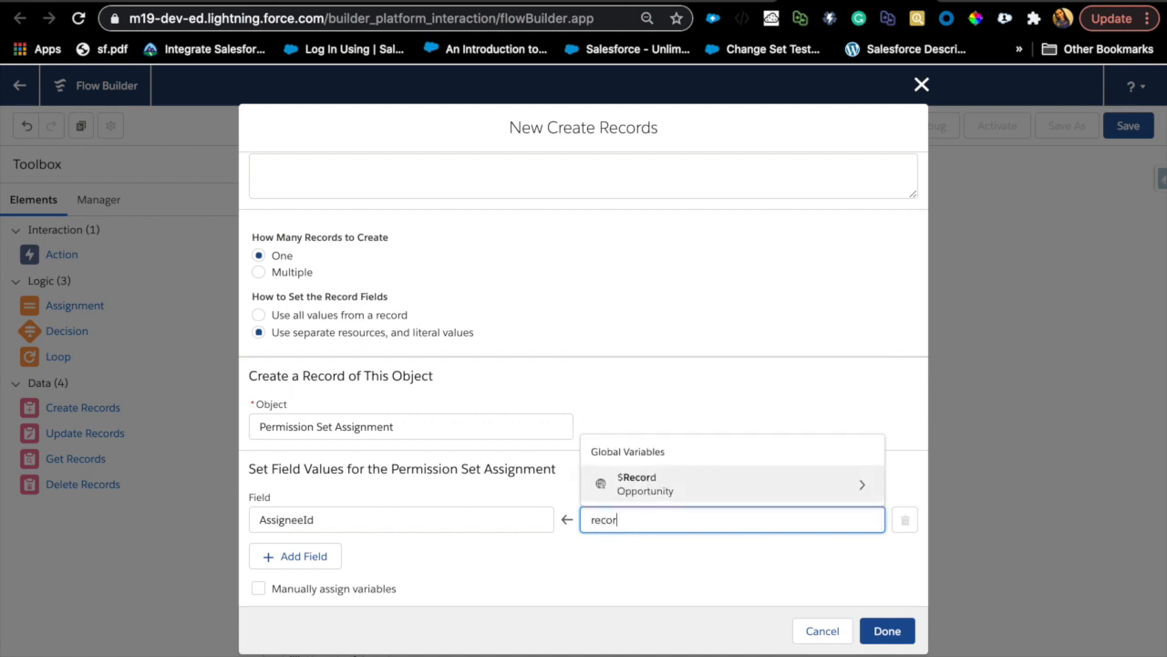
pyautogui.click(714, 484)
pyautogui.write('own')
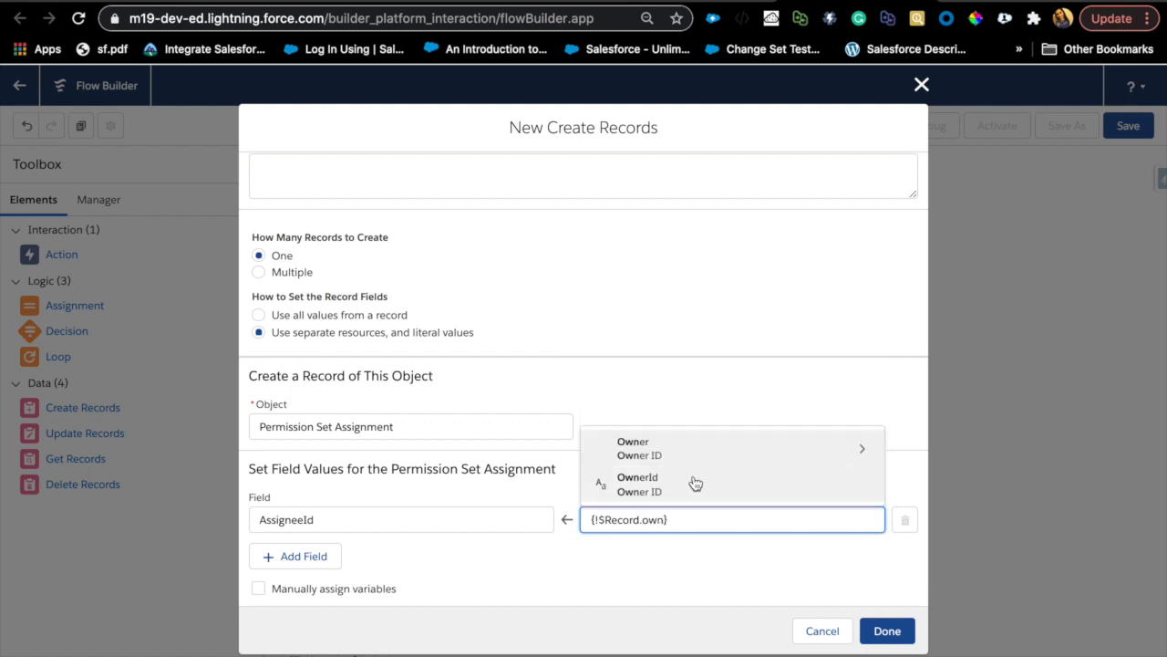
pyautogui.click(663, 483)
pyautogui.click(651, 595)
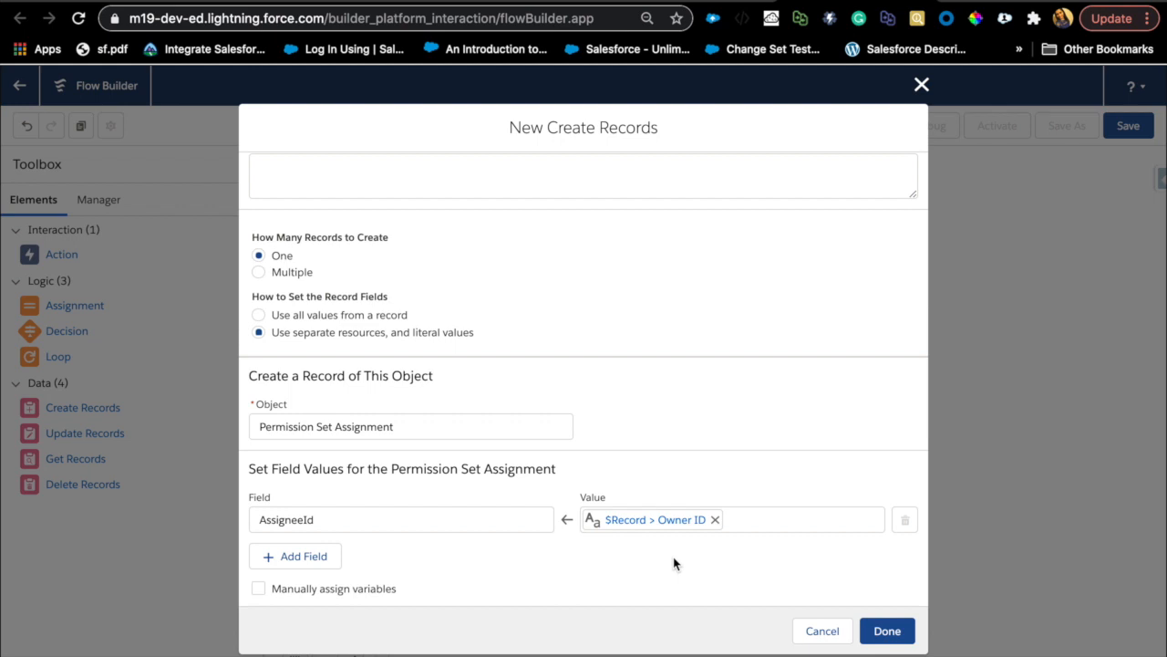
# - Add a PermissionSetId field to the new record and set it to the Id of the permission set from Get_Permission_Set_Test
pyautogui.click(300, 558)
pyautogui.click(324, 567)
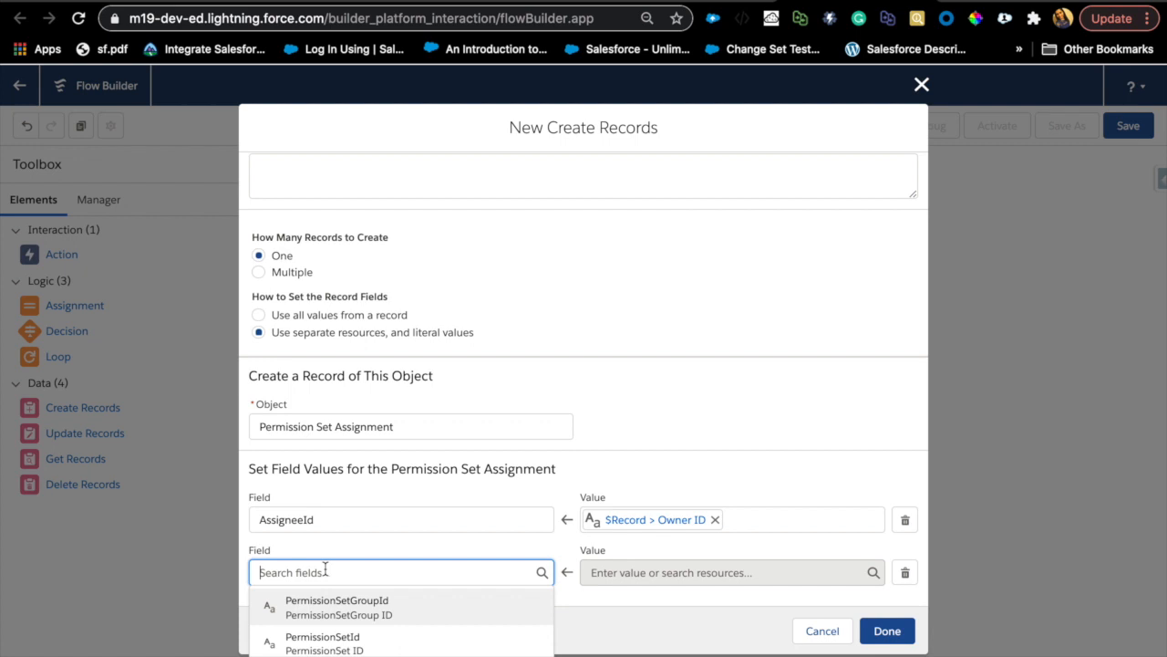
pyautogui.click(357, 643)
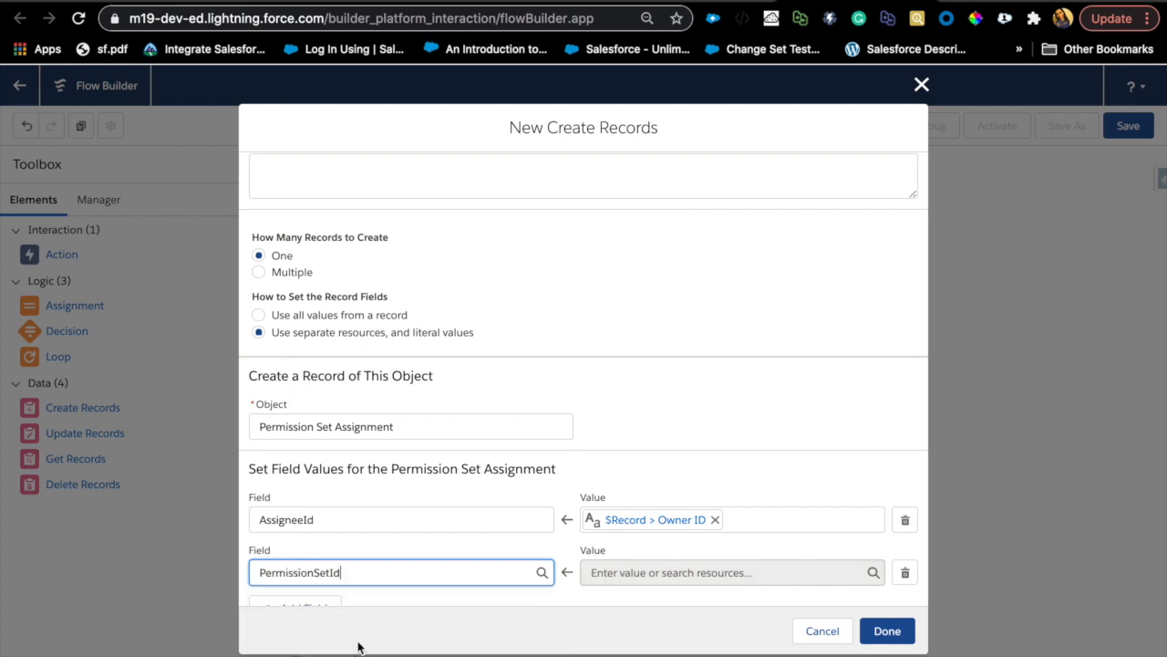
pyautogui.click(678, 573)
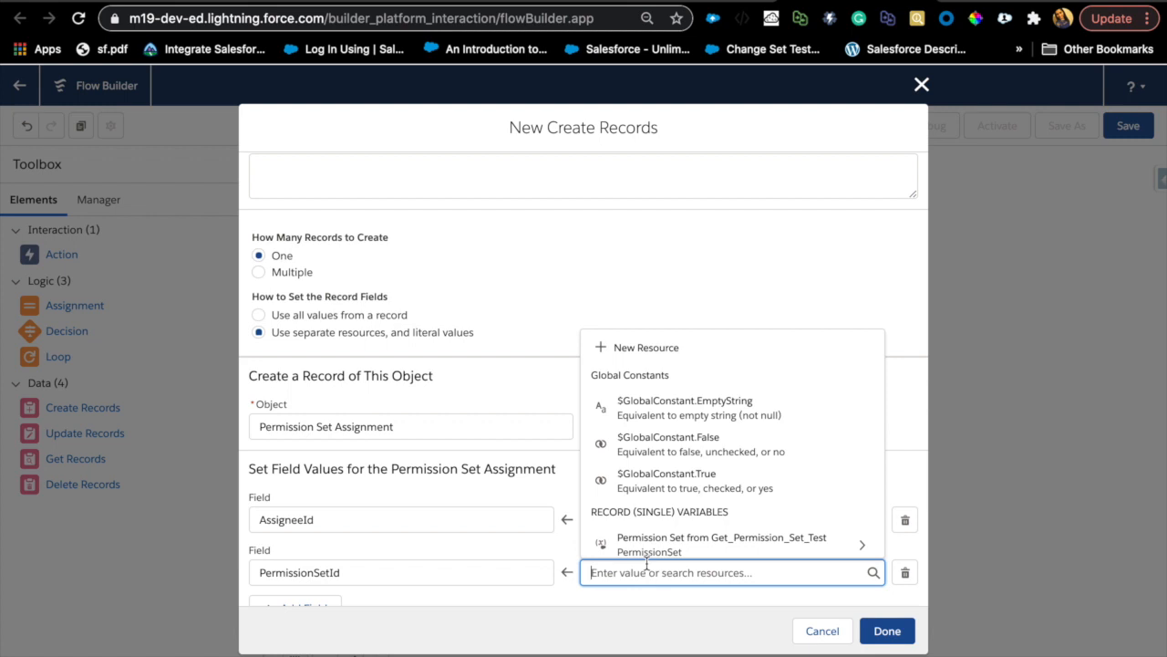
pyautogui.click(718, 545)
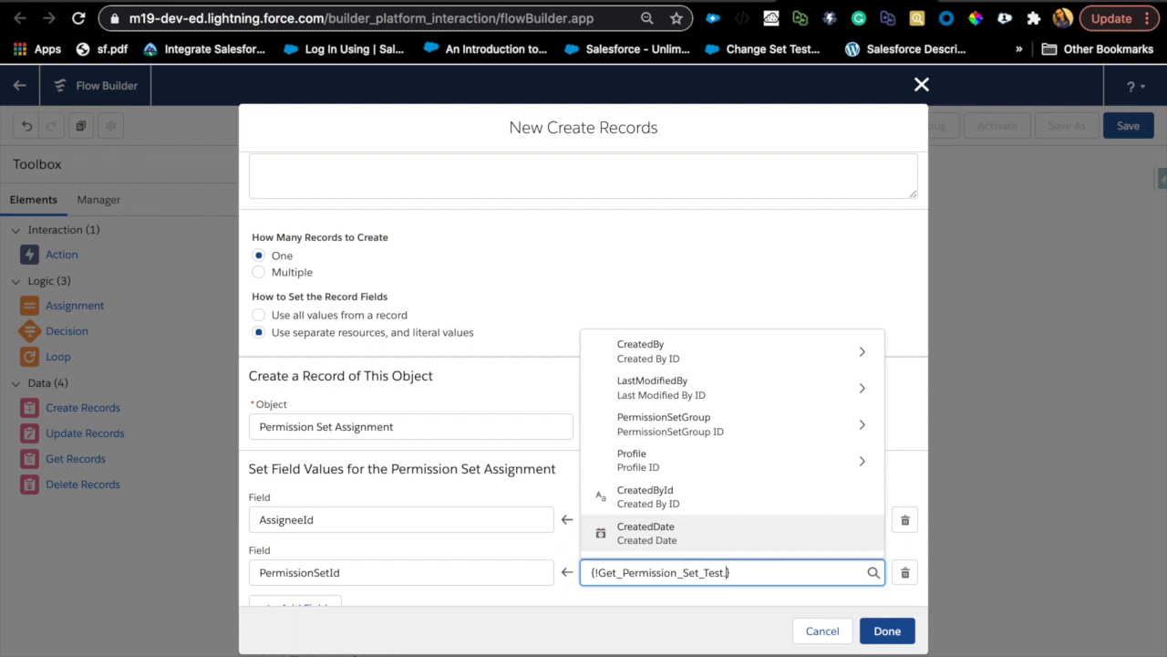
pyautogui.write('Id')
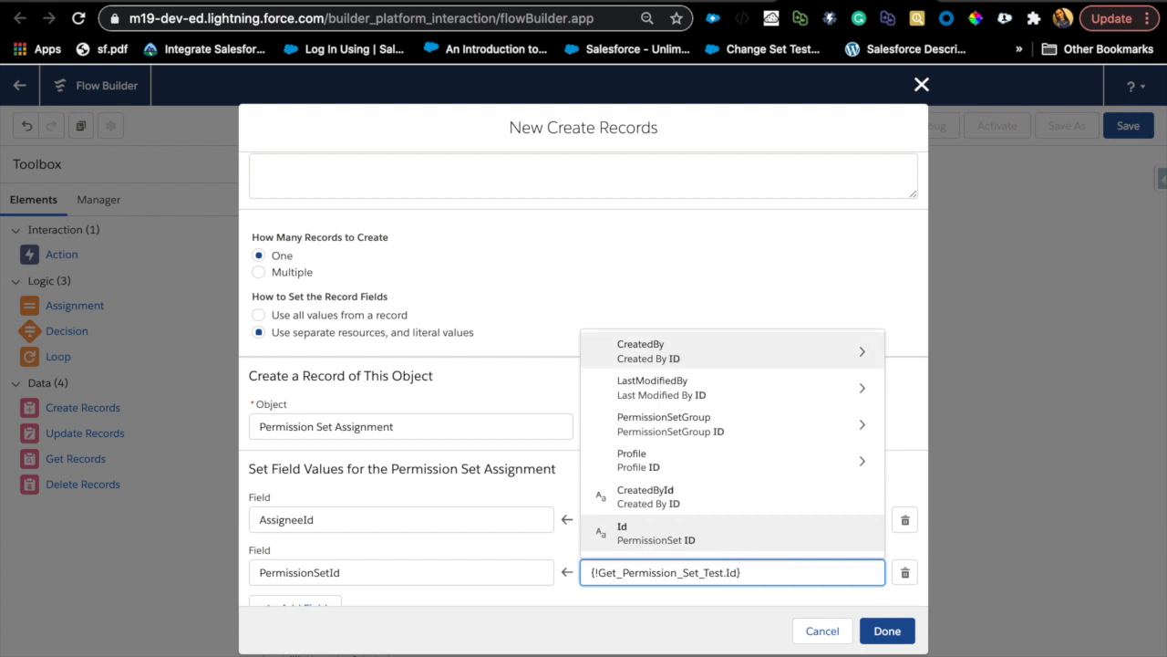
pyautogui.click(661, 534)
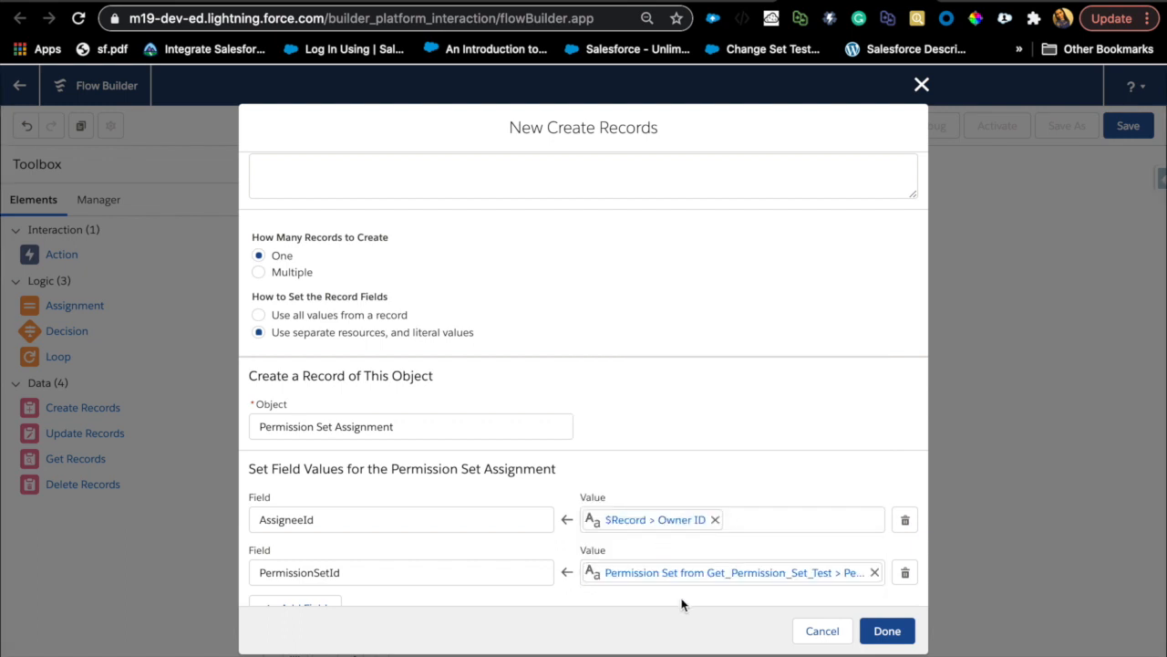
# - Finish the Create Perm Set Assignment element and connect Get Permission Set Test to it
pyautogui.scroll(-1, 438, 605)
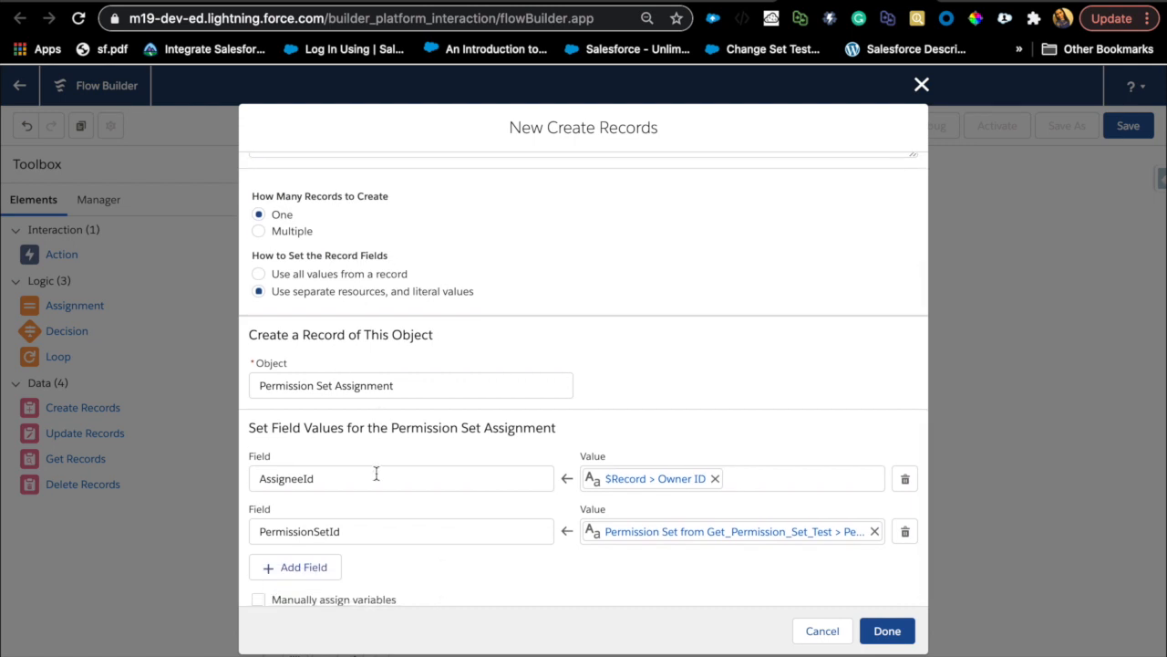
pyautogui.scroll(-1, 418, 497)
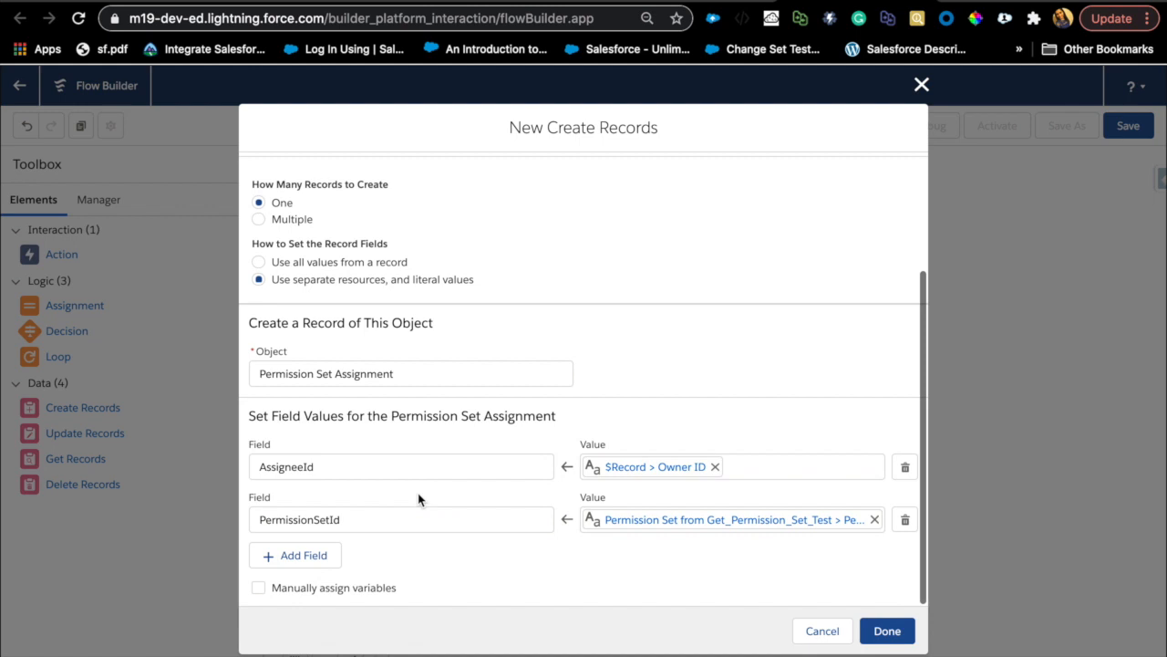
pyautogui.click(885, 631)
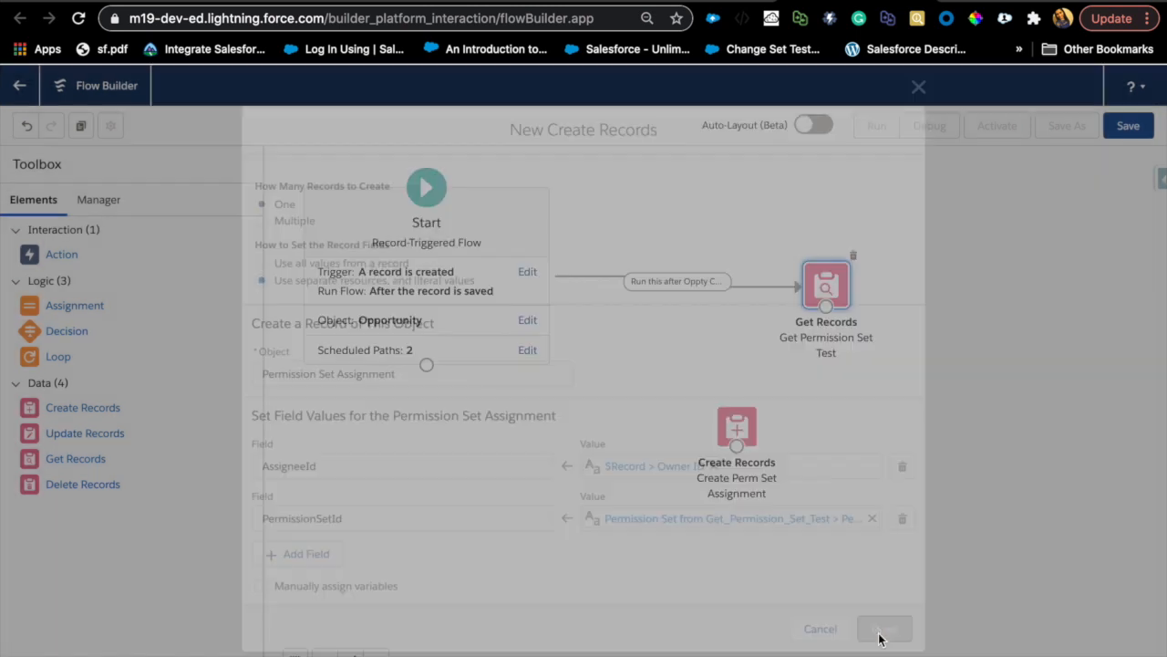
pyautogui.moveTo(827, 307); pyautogui.dragTo(824, 472)
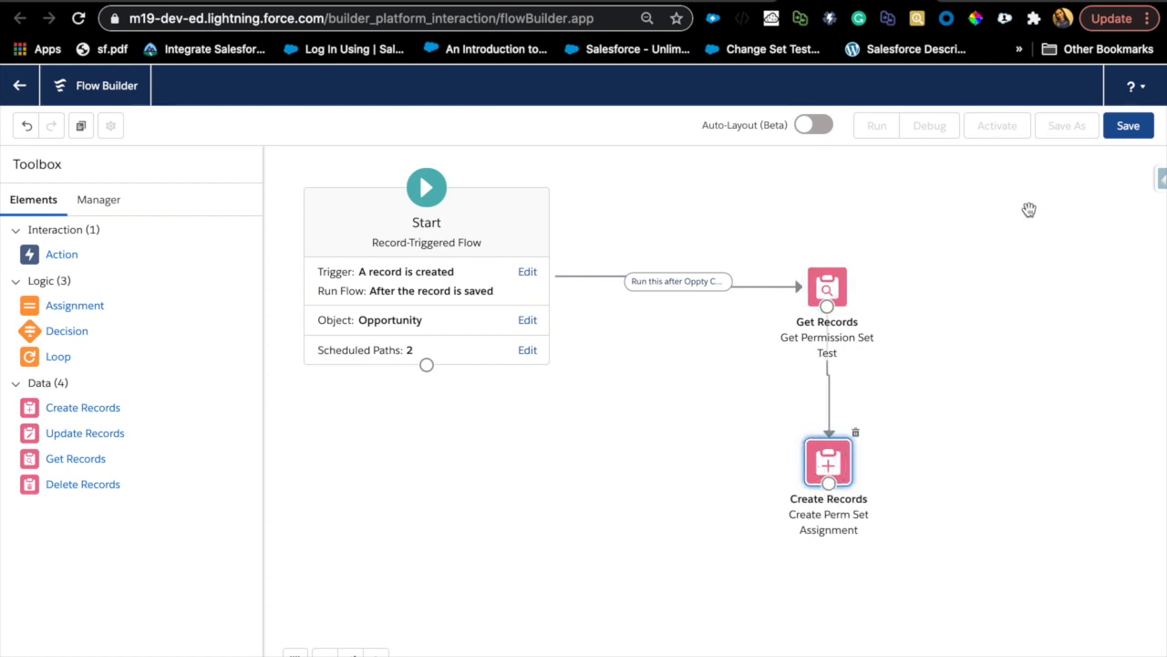
# - Save the flow with the label "Assign Perm Set on Opp Create" and activate it
pyautogui.click(1129, 125)
pyautogui.write('Assign Perm Set on')
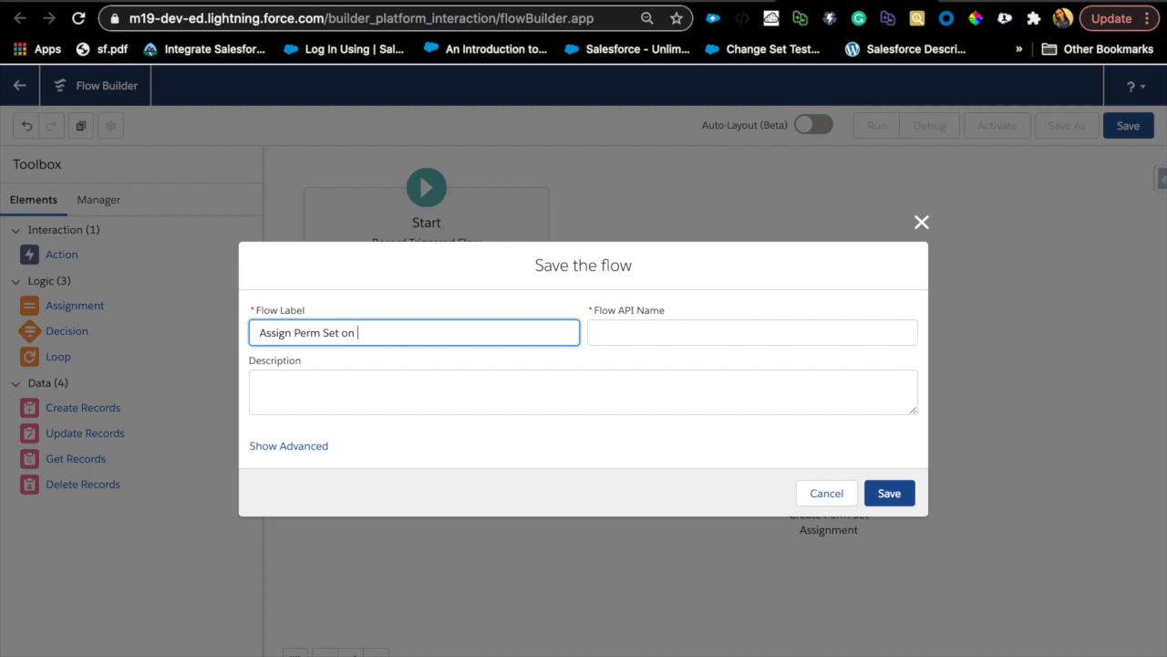
pyautogui.write(' Opp Create')
pyautogui.click(371, 410)
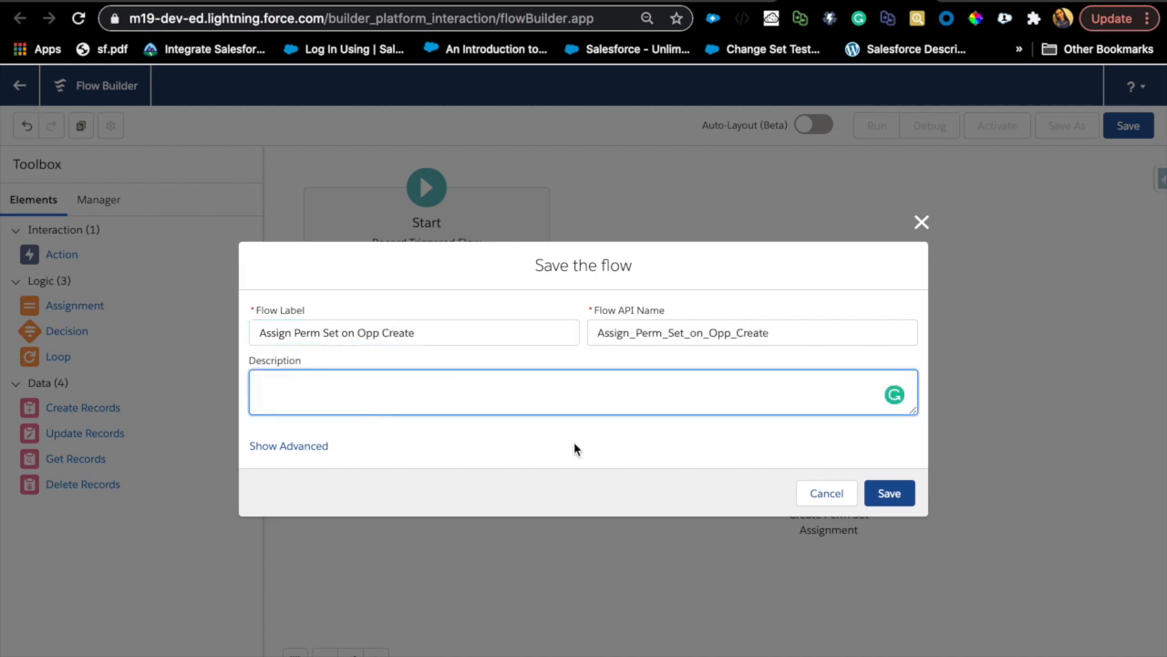
pyautogui.click(889, 493)
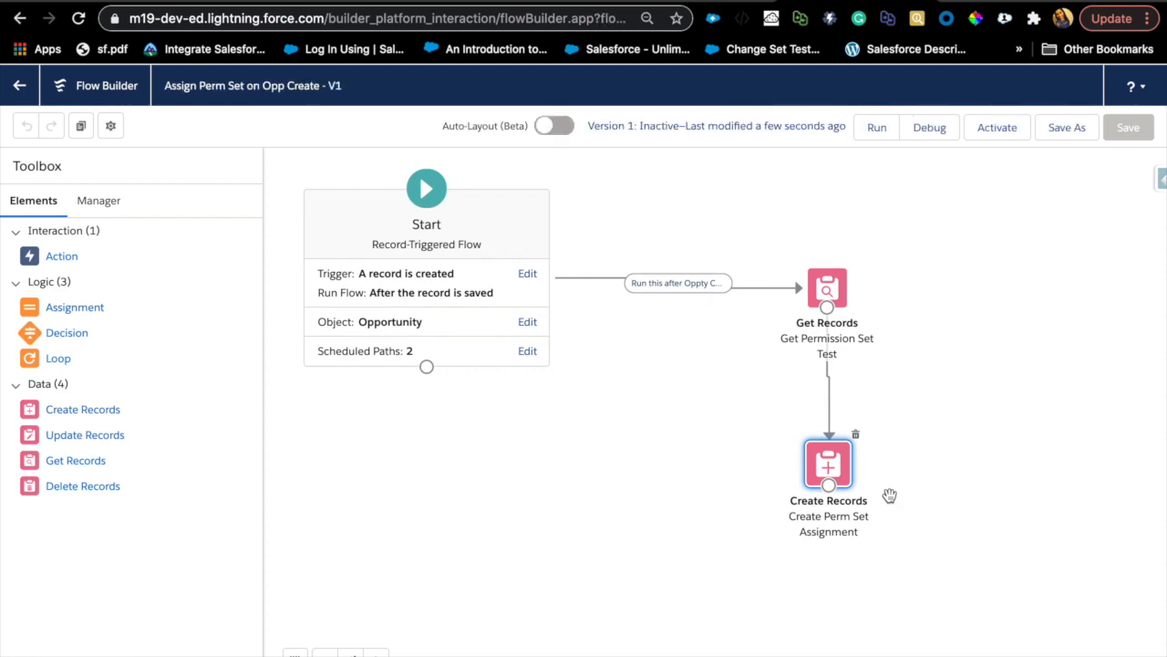
pyautogui.click(992, 132)
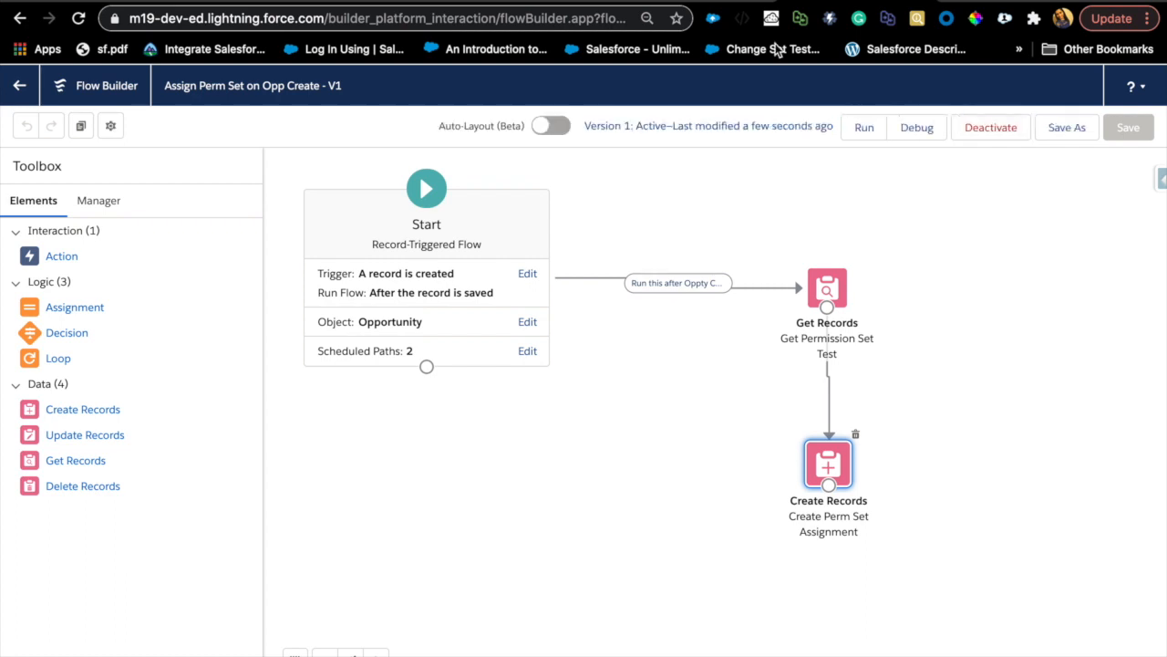
# - Remove both user assignments from the Test Perm permission set
pyautogui.hotkey('ctrl', 'shift', 'Tab')
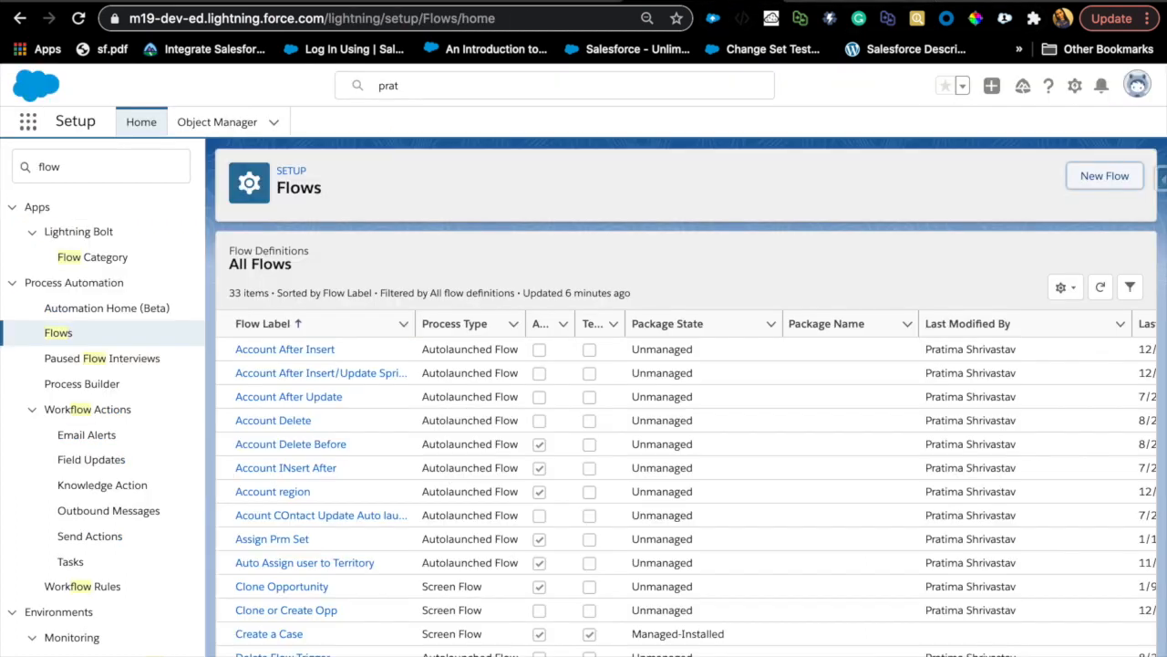
pyautogui.hotkey('ctrl', 'shift', 'Tab')
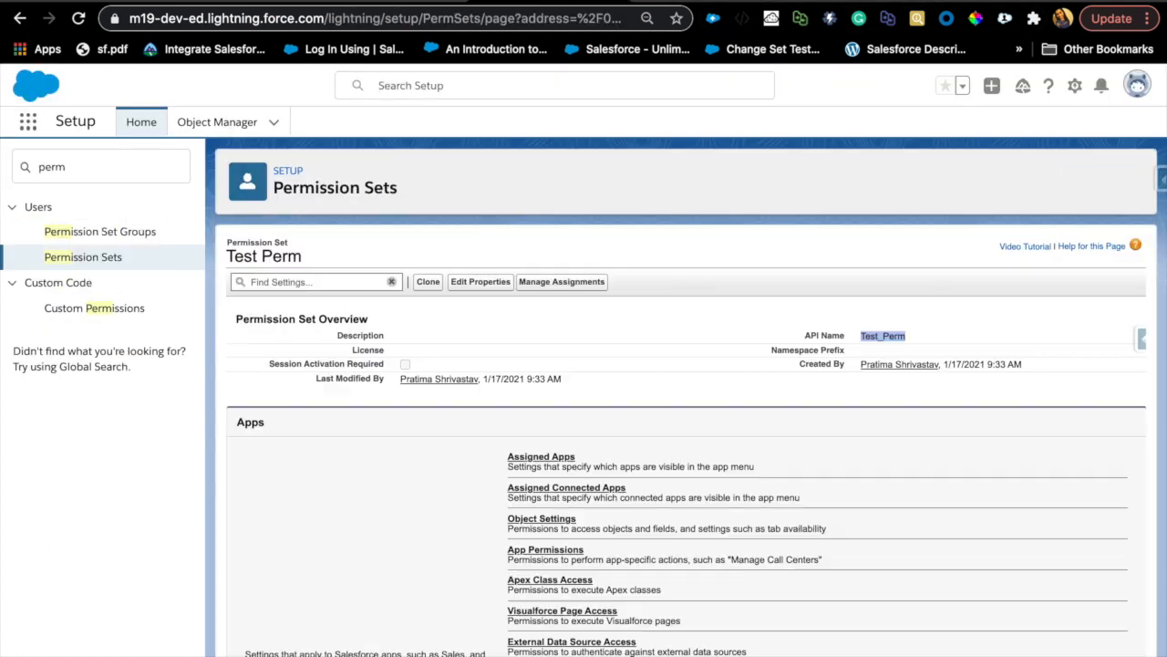
pyautogui.click(550, 286)
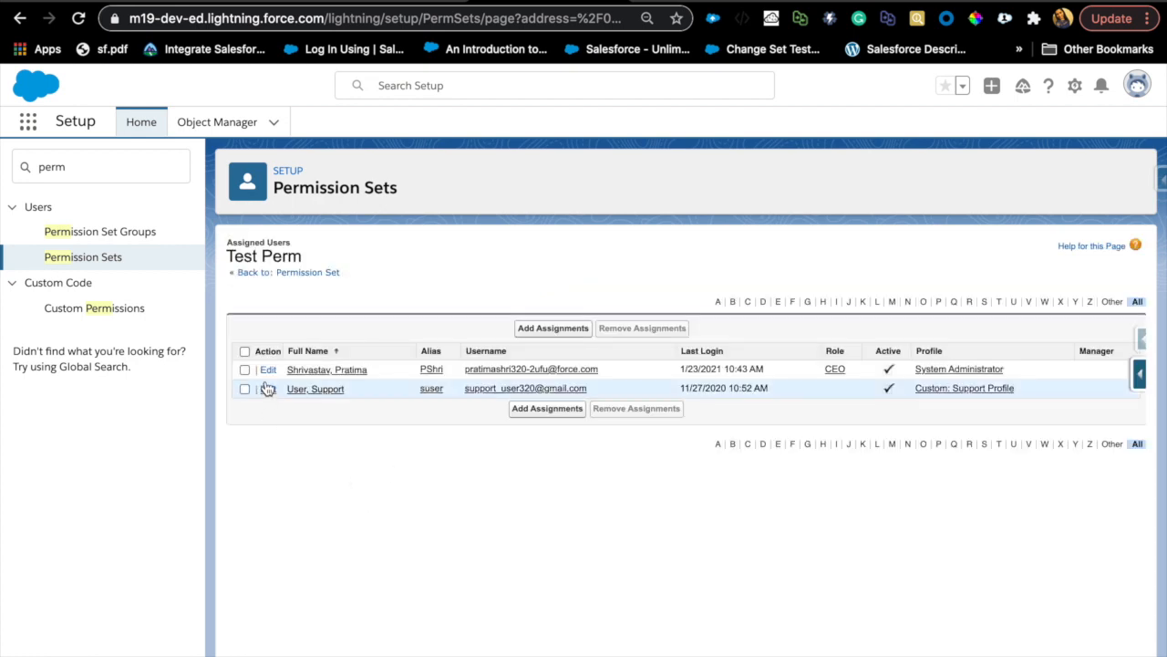
pyautogui.click(245, 369)
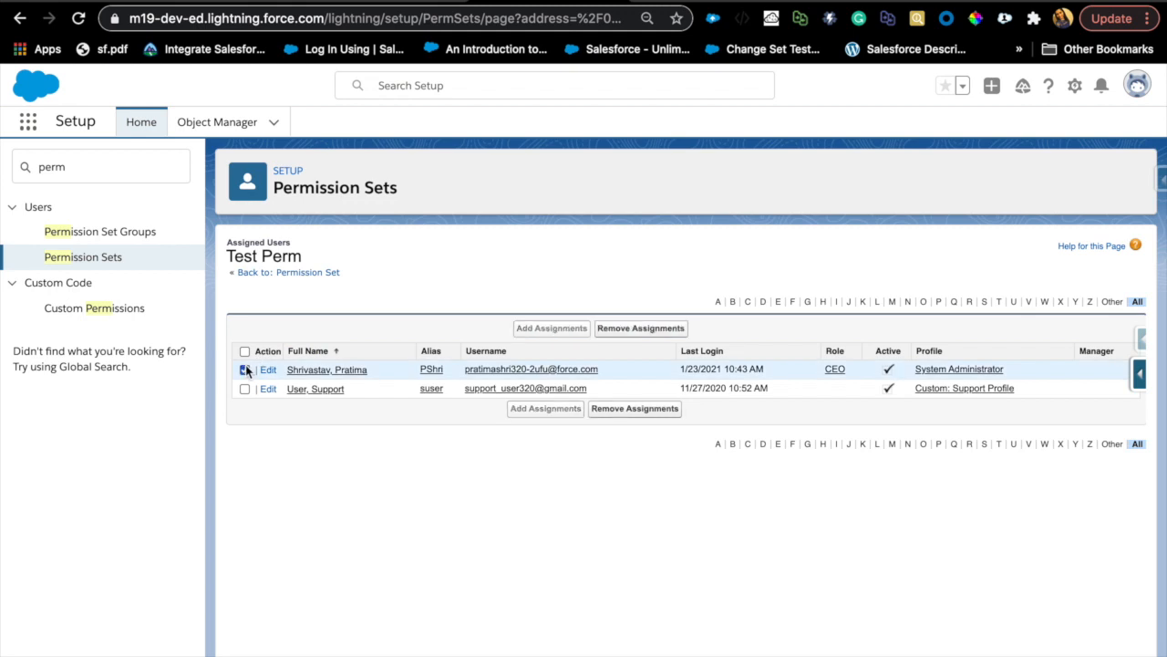
pyautogui.click(244, 389)
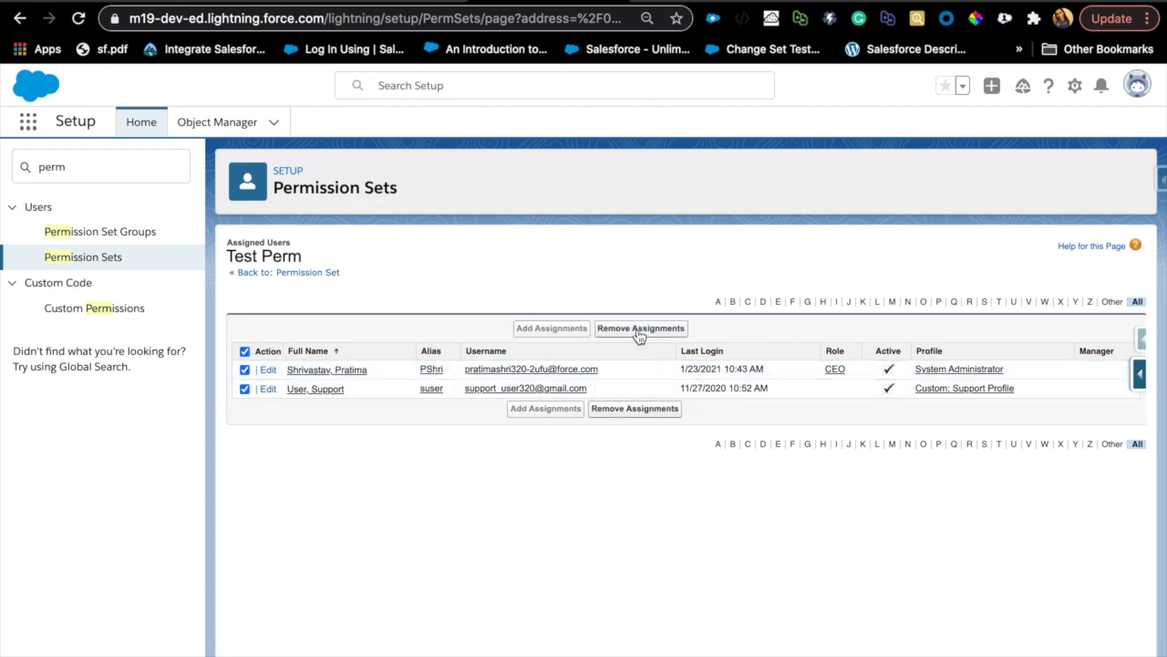
pyautogui.click(639, 331)
pyautogui.click(740, 139)
# - Start a new opportunity named "Test Opp" with an amount of 25,000 and the stage Prospecting
pyautogui.click(394, 2)
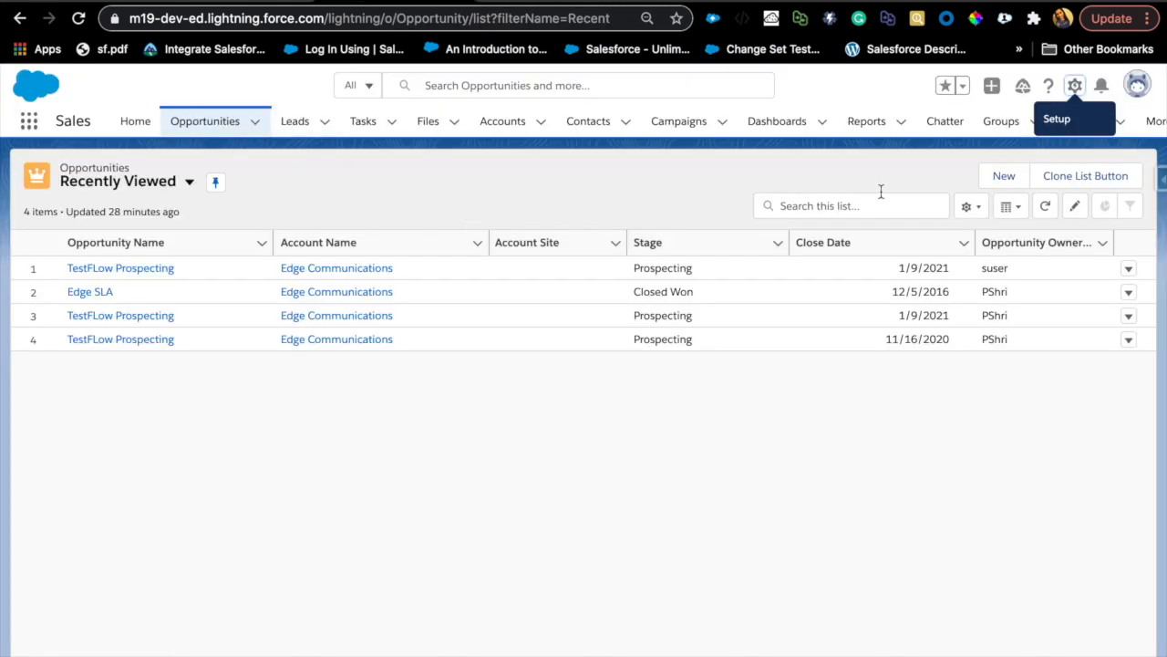
pyautogui.click(1002, 177)
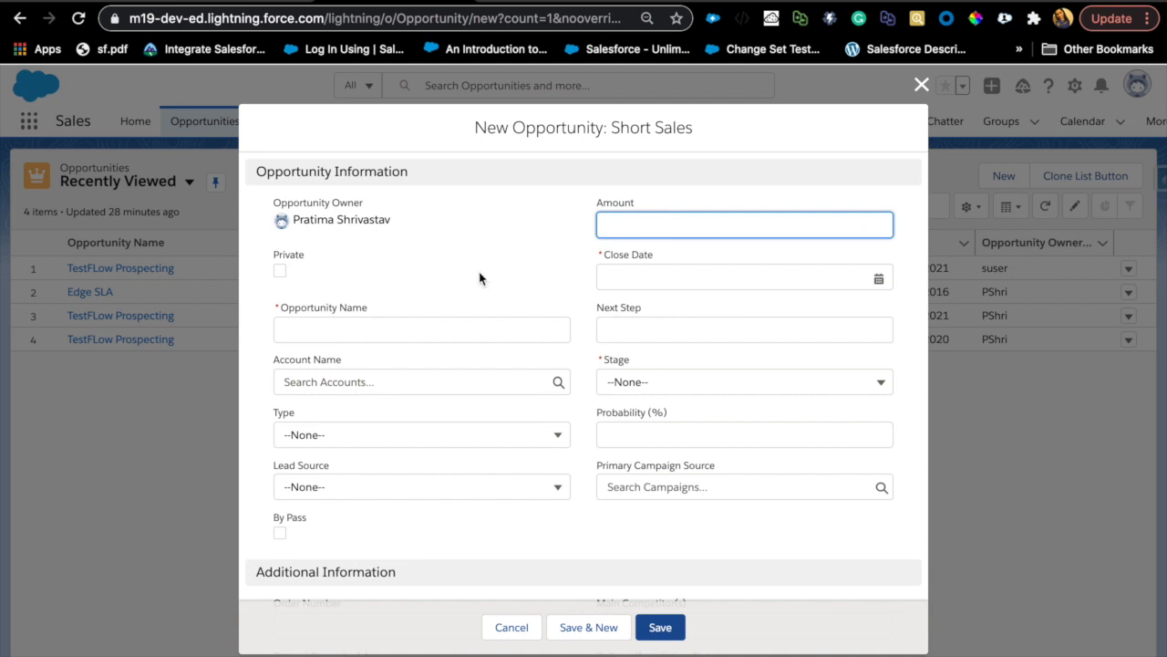
pyautogui.write('25,000')
pyautogui.click(472, 335)
pyautogui.write('Test Opp')
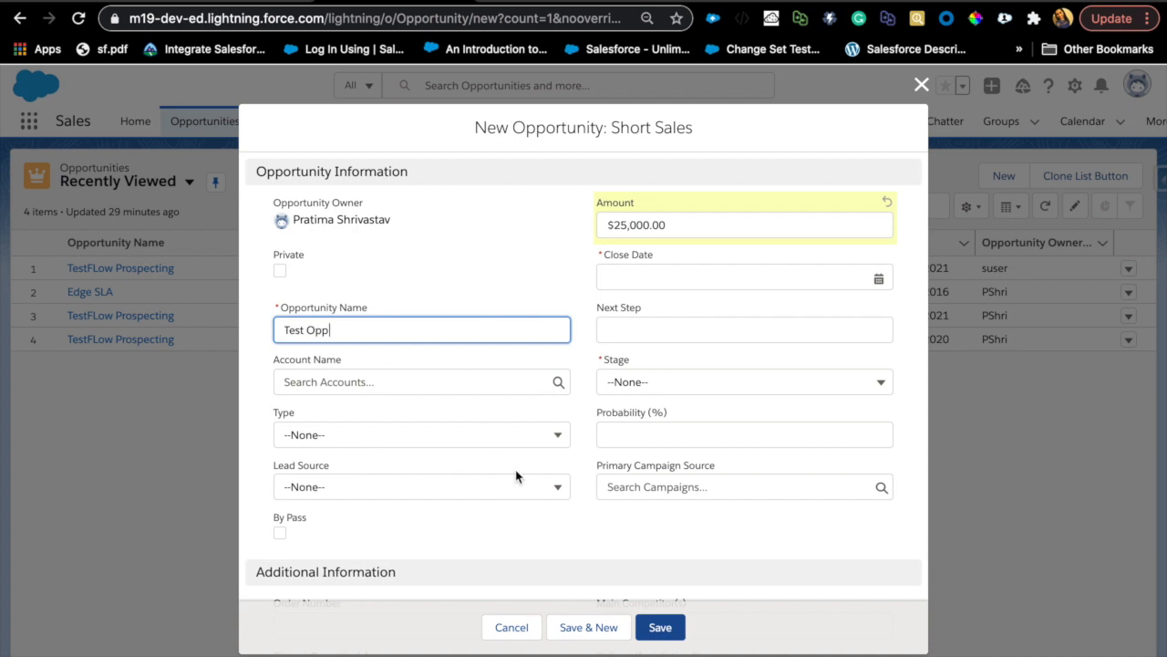
pyautogui.scroll(-1, 517, 477)
pyautogui.click(665, 339)
pyautogui.click(665, 337)
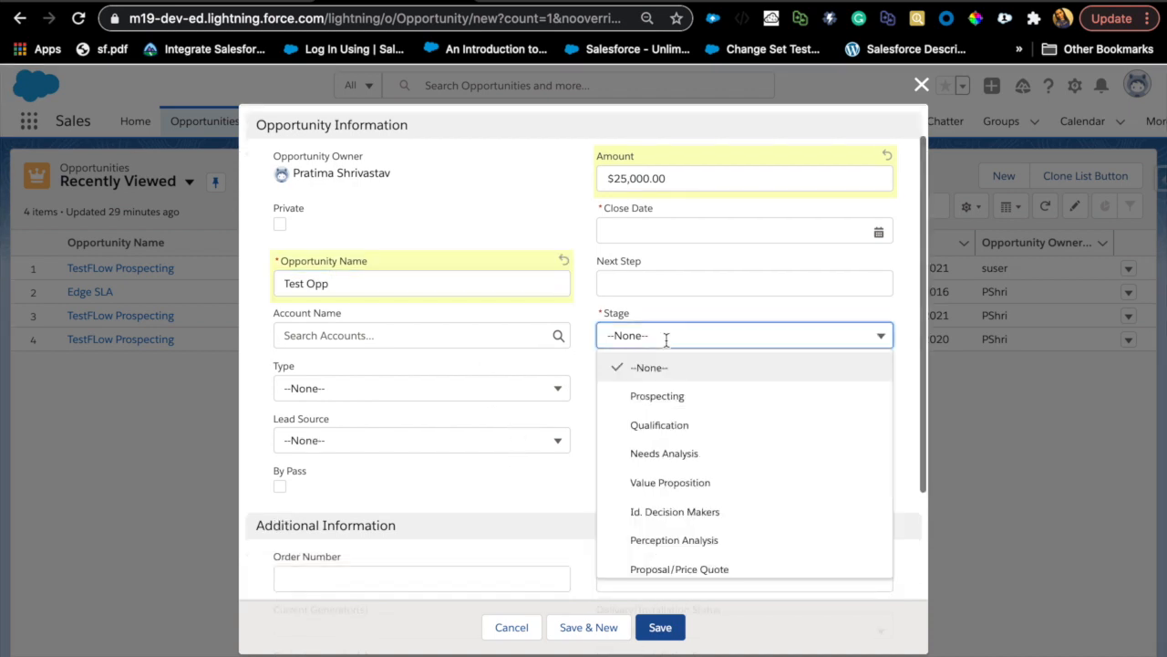
pyautogui.click(668, 398)
pyautogui.scroll(-5, 672, 431)
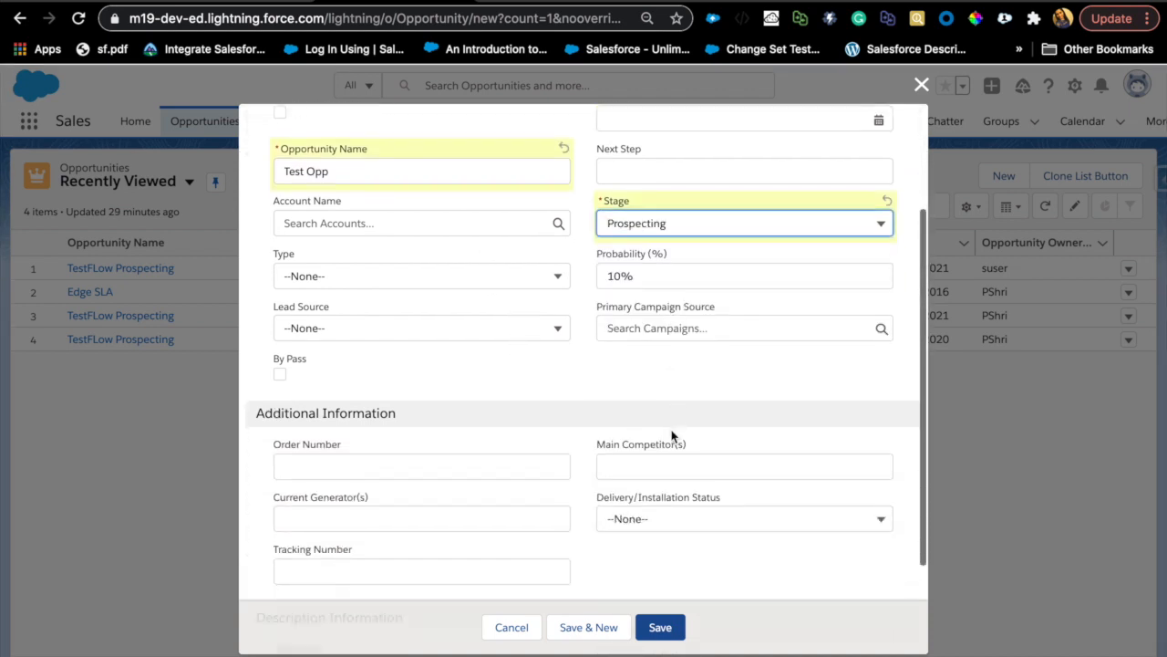
# - Set the opportunity's Close Date to 1/26/2021 and save the record
pyautogui.click(673, 628)
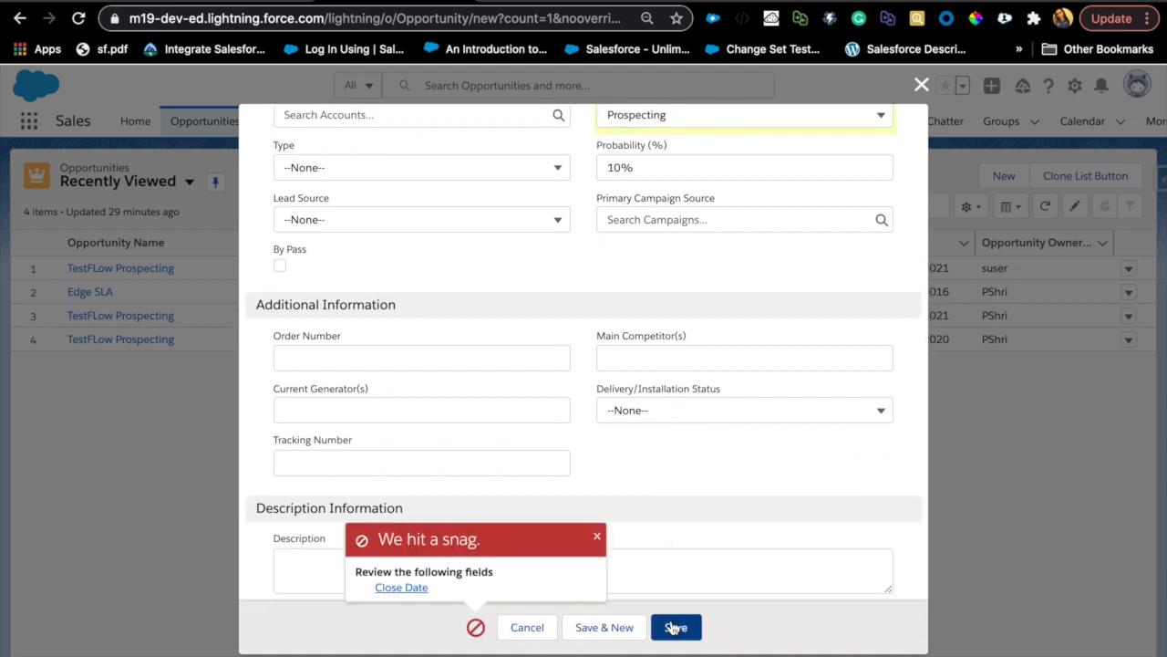
pyautogui.scroll(-1, 666, 461)
pyautogui.scroll(7, 666, 461)
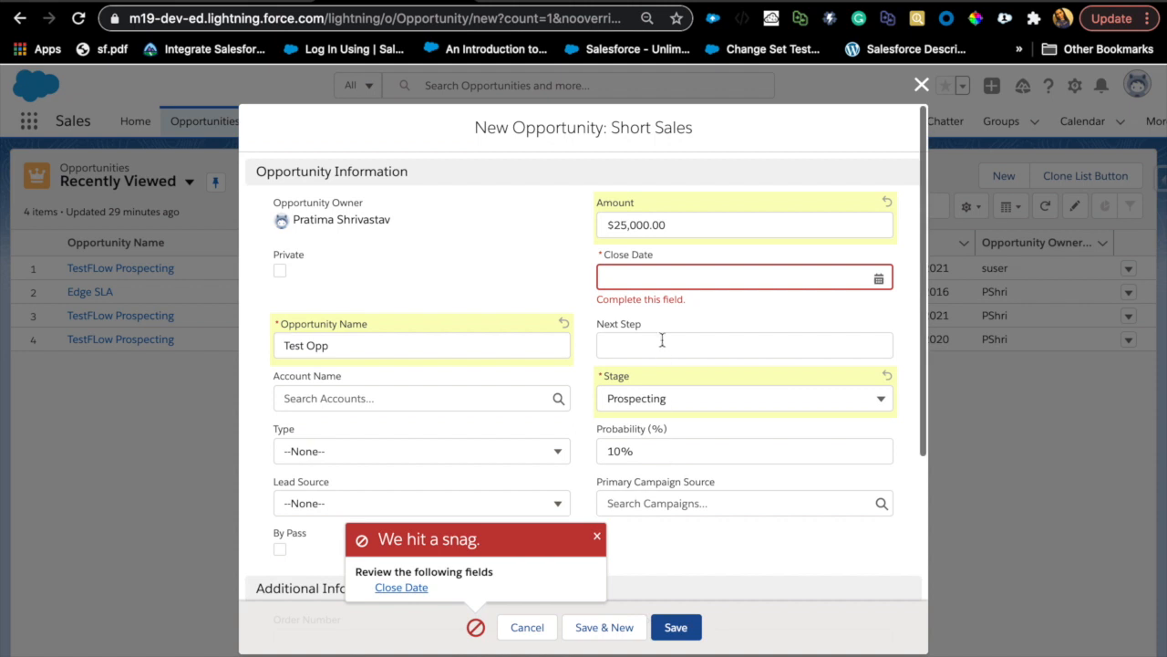
pyautogui.click(674, 270)
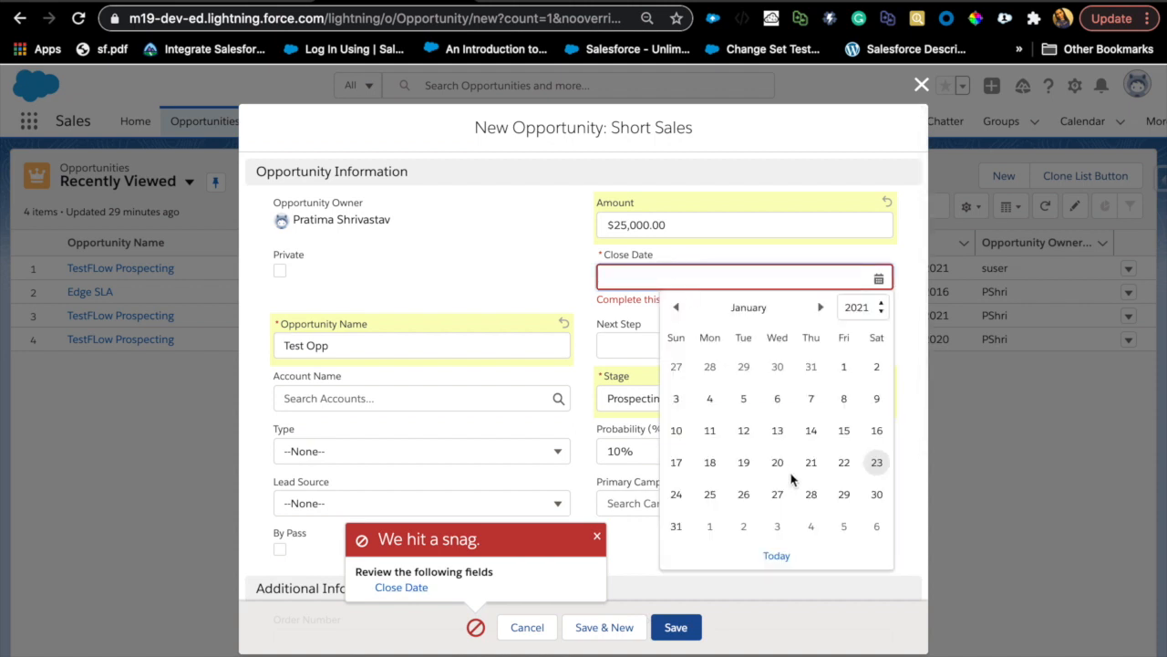
pyautogui.click(746, 493)
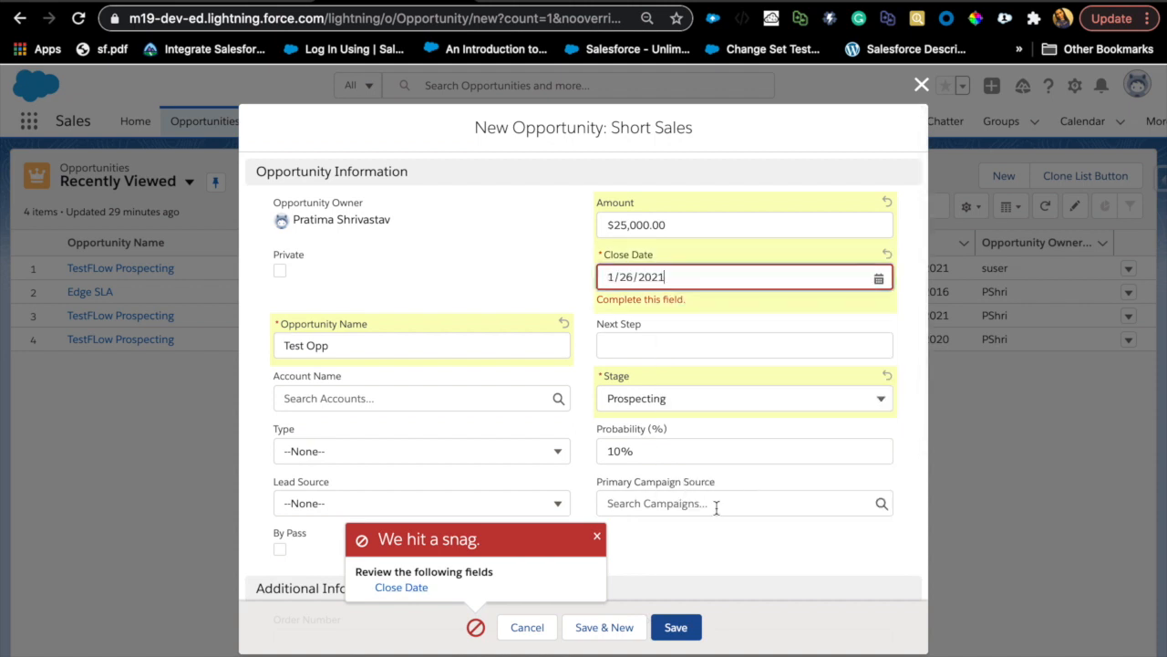
pyautogui.click(682, 624)
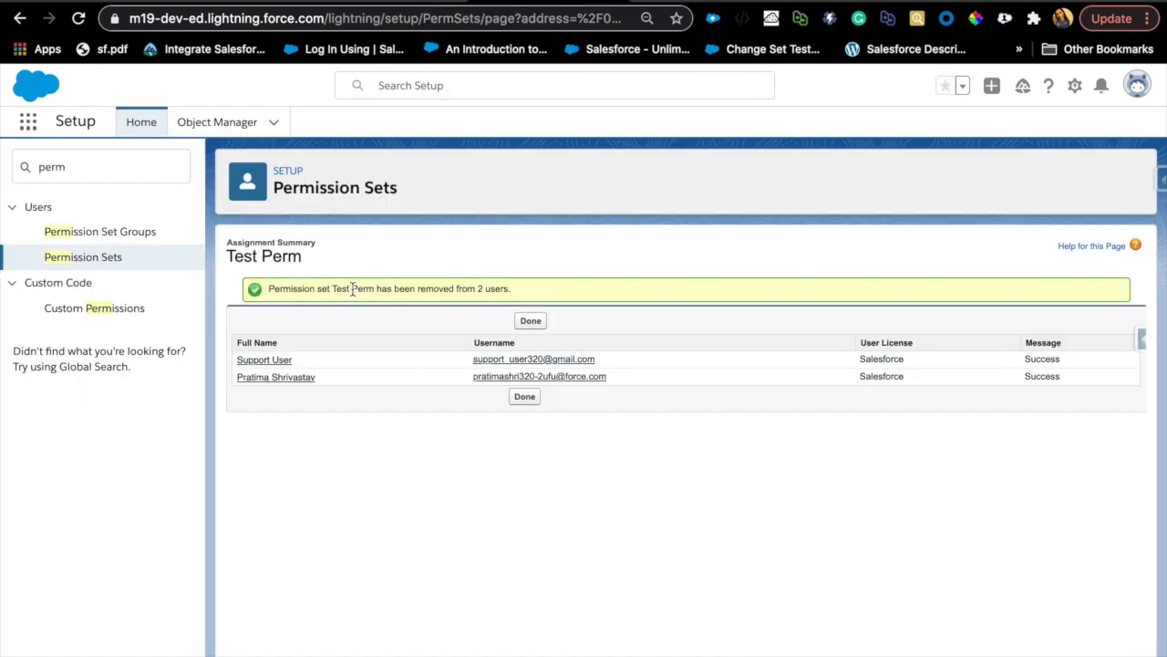
# - Check the users assigned to Test Perm and the opportunity owner's full list of permission set assignments
pyautogui.click(531, 321)
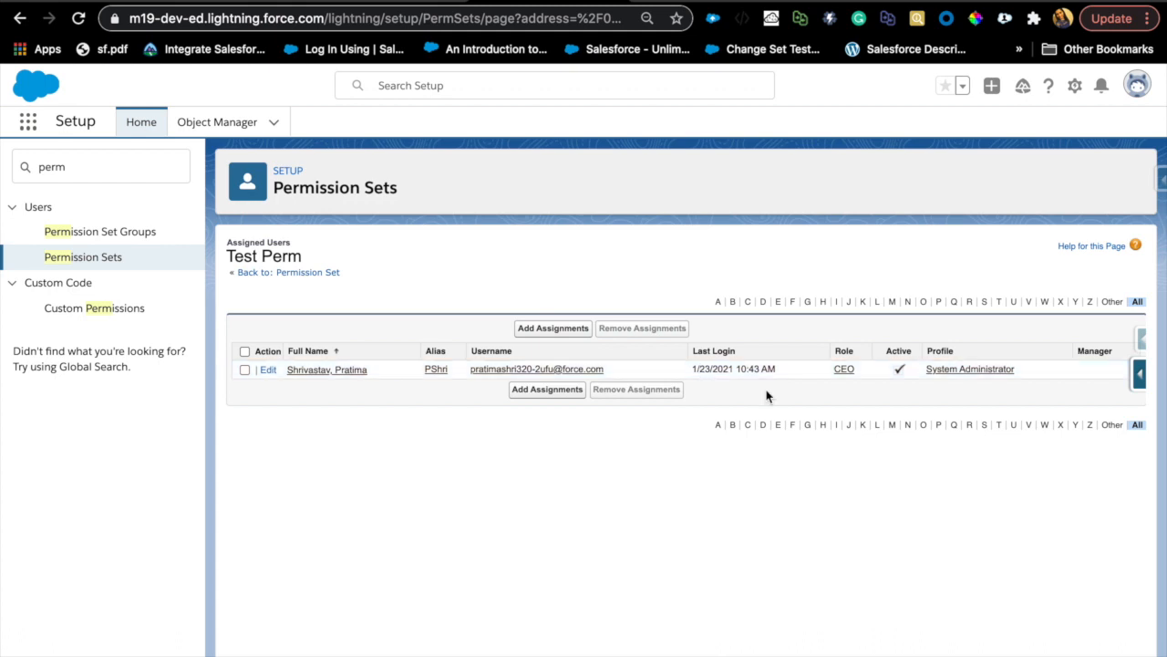
pyautogui.click(298, 372)
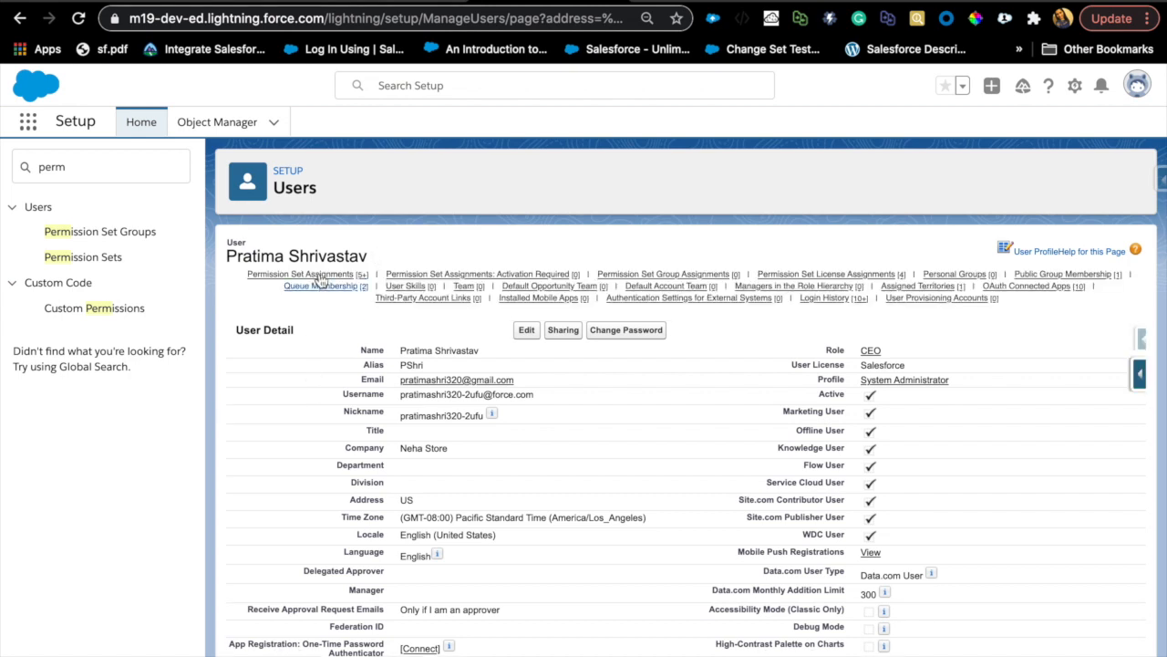
pyautogui.moveTo(319, 276)
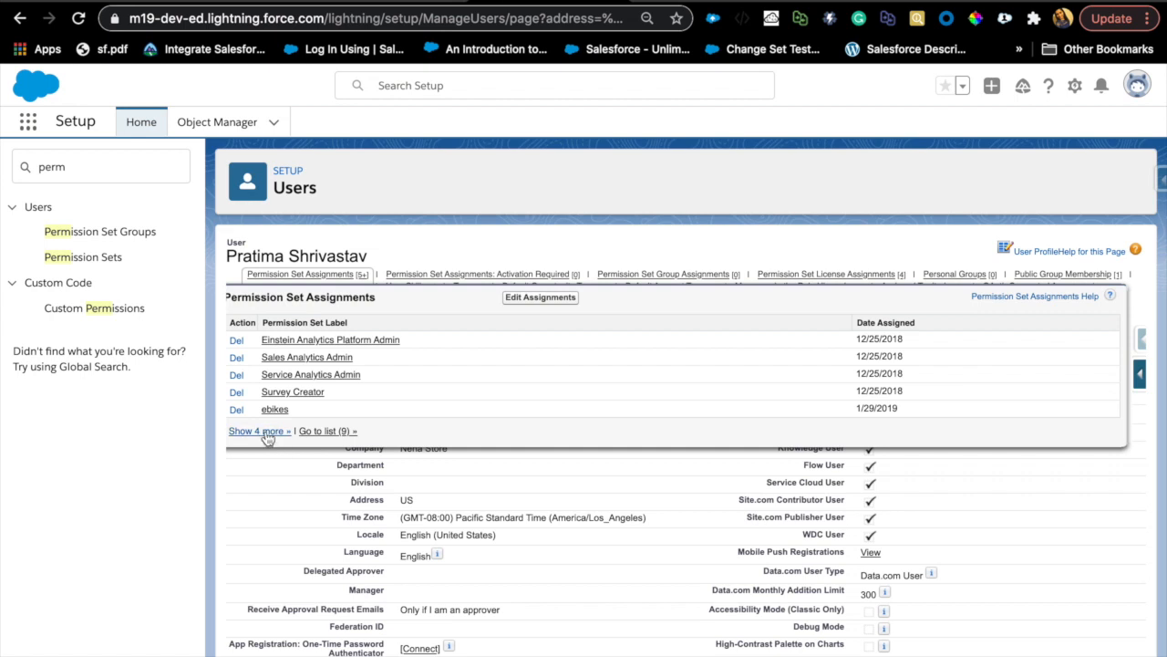
pyautogui.click(337, 435)
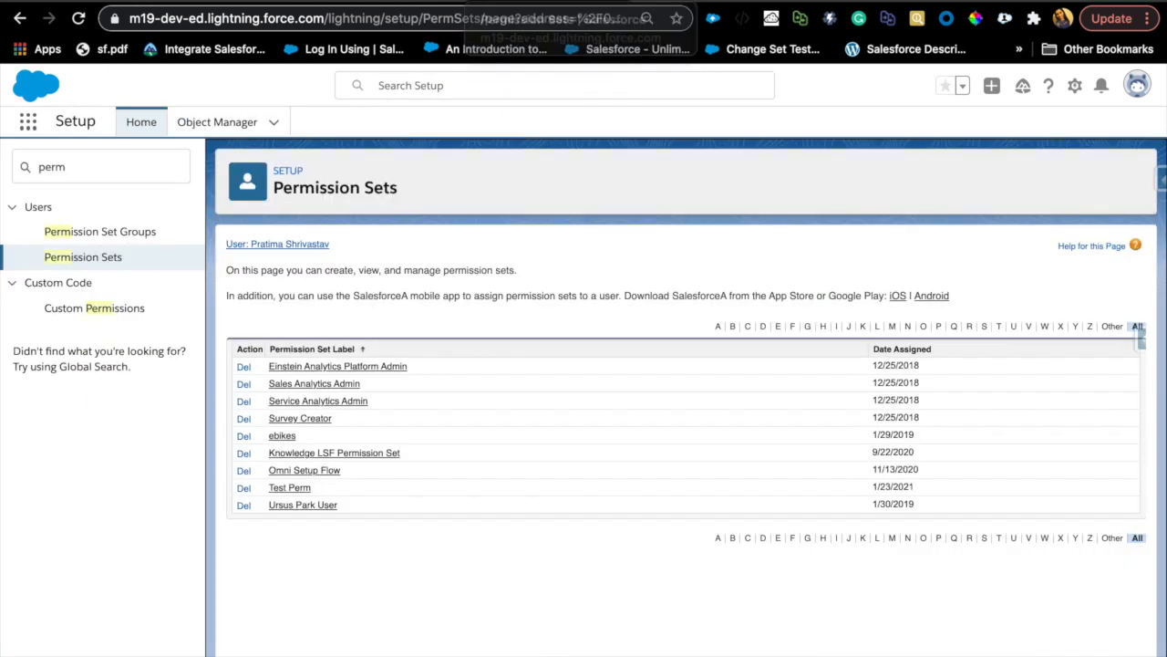
# - Find Process Builder in Setup and open version 4 of the Opportunity - Edit process
pyautogui.click(95, 156)
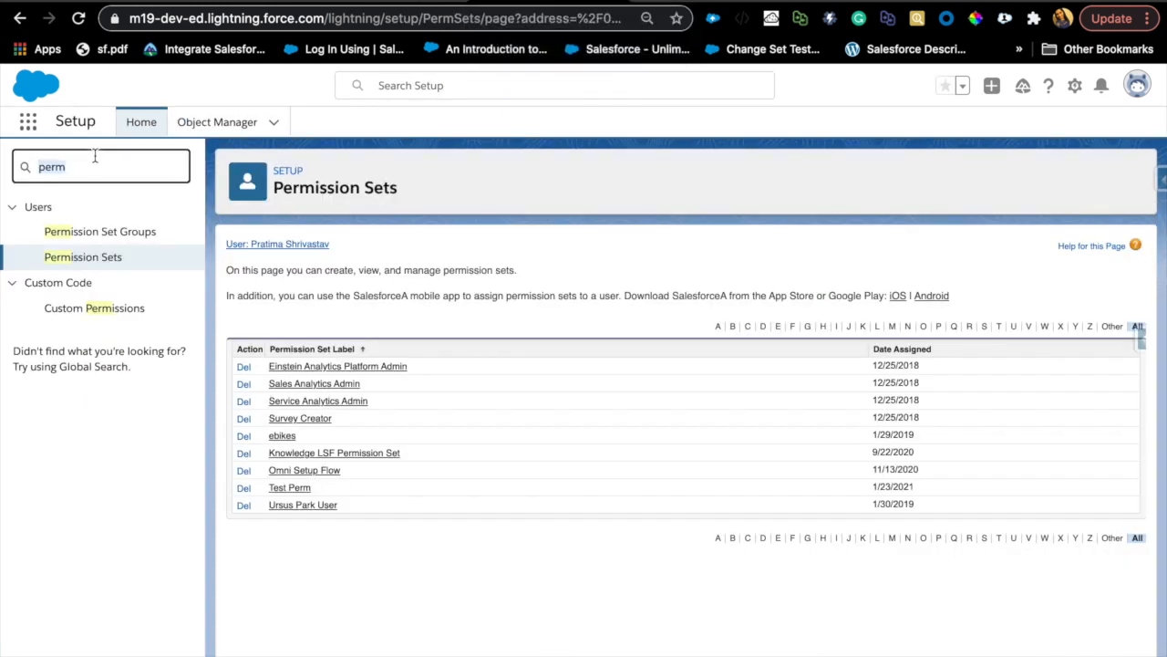
pyautogui.write('pro')
pyautogui.click(44, 242)
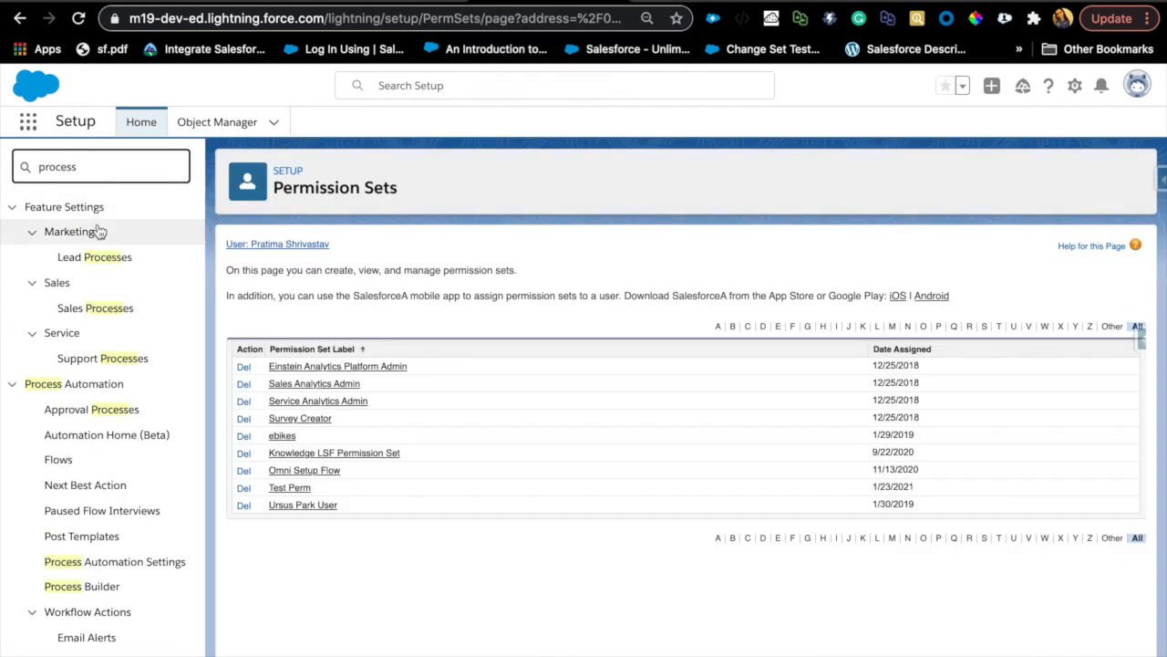
pyautogui.click(112, 586)
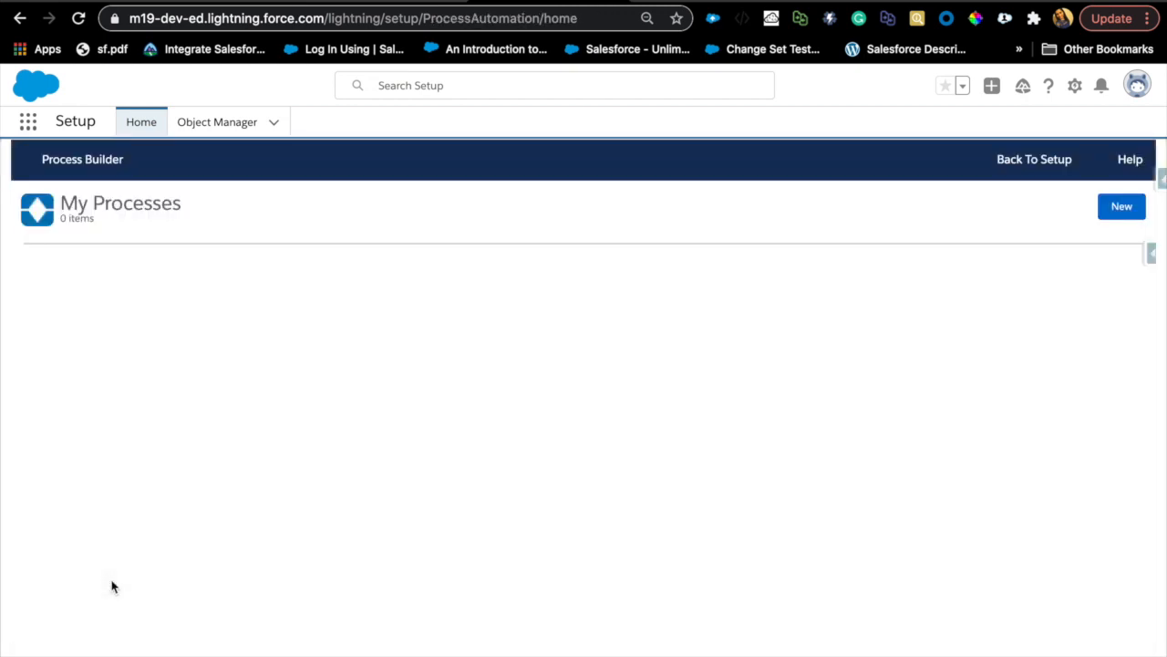
pyautogui.click(47, 325)
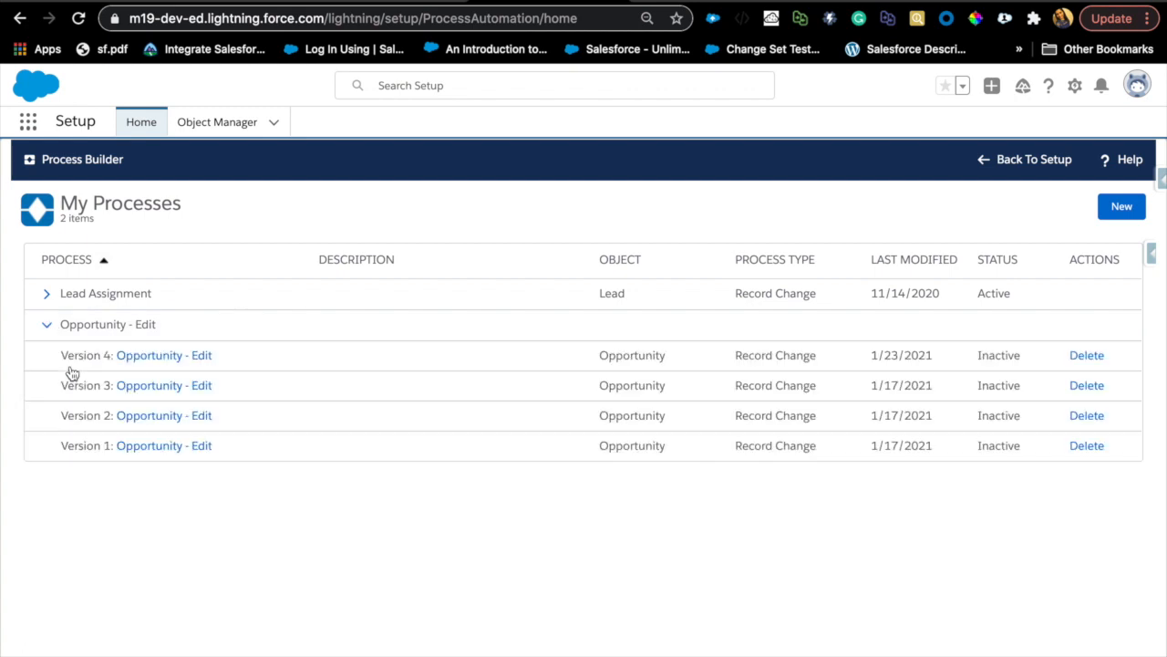
pyautogui.click(170, 360)
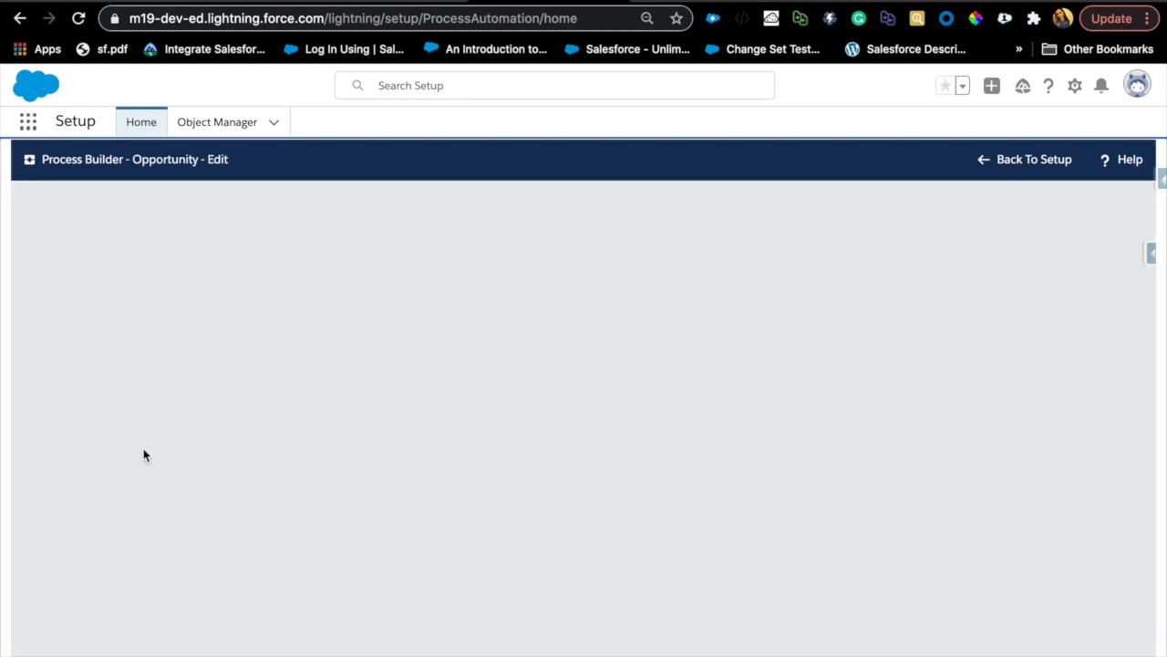
# - Examine the Perm Set Assignment criteria formula and the flow variables of the scheduled "set hrs" action
pyautogui.click(71, 433)
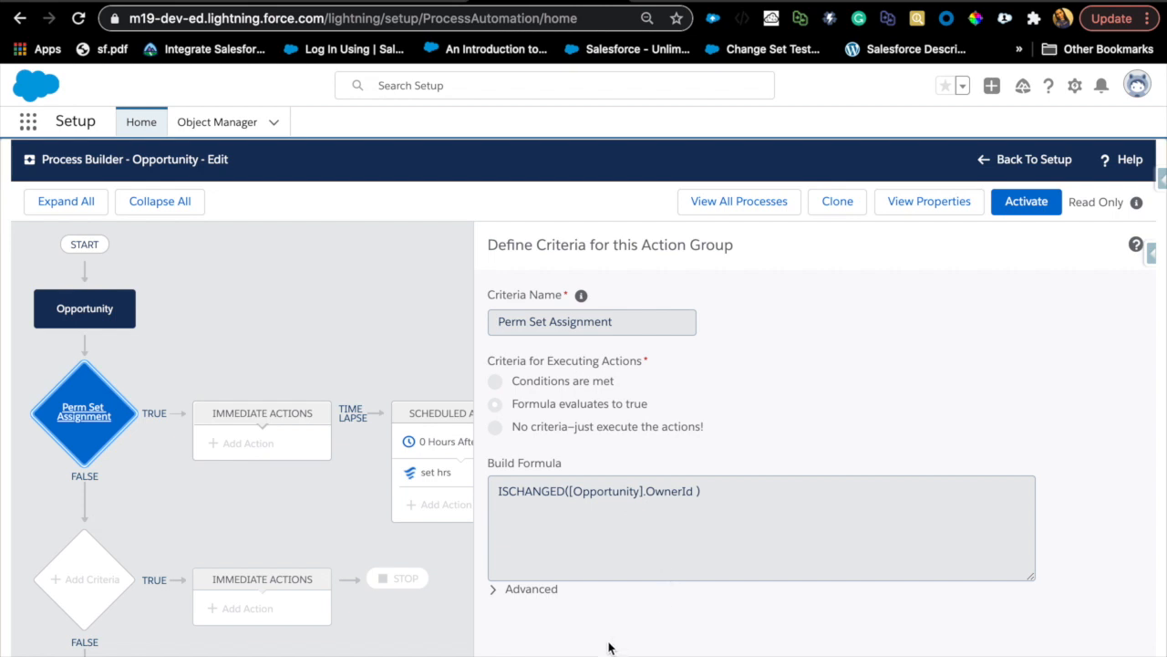
pyautogui.click(577, 655)
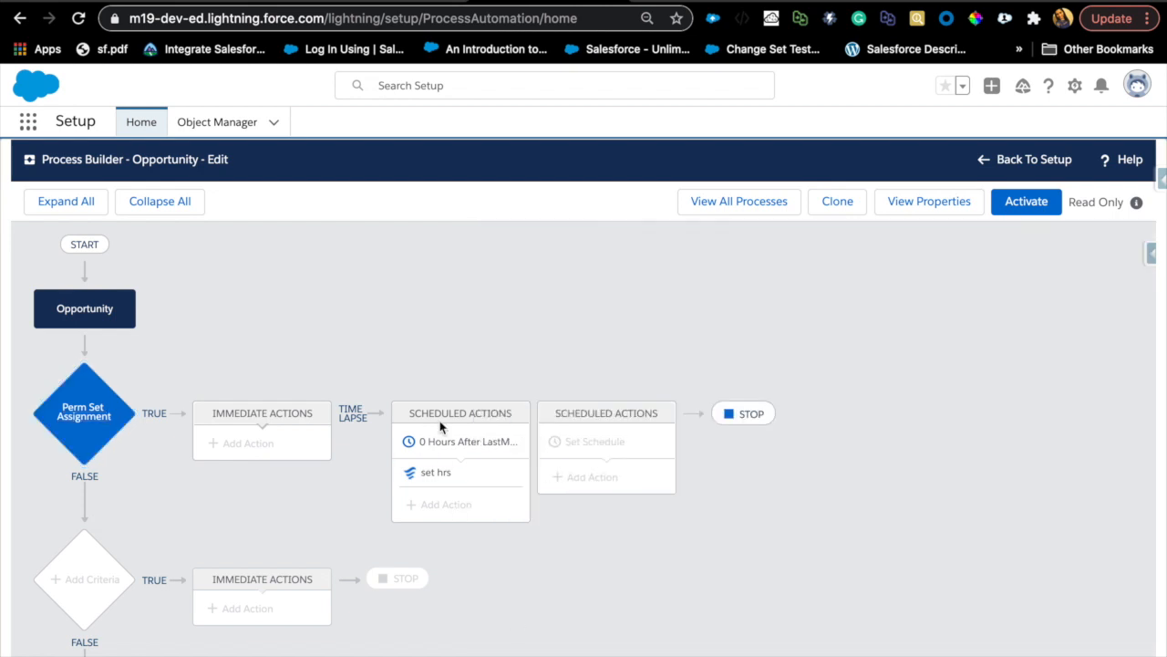
pyautogui.click(445, 476)
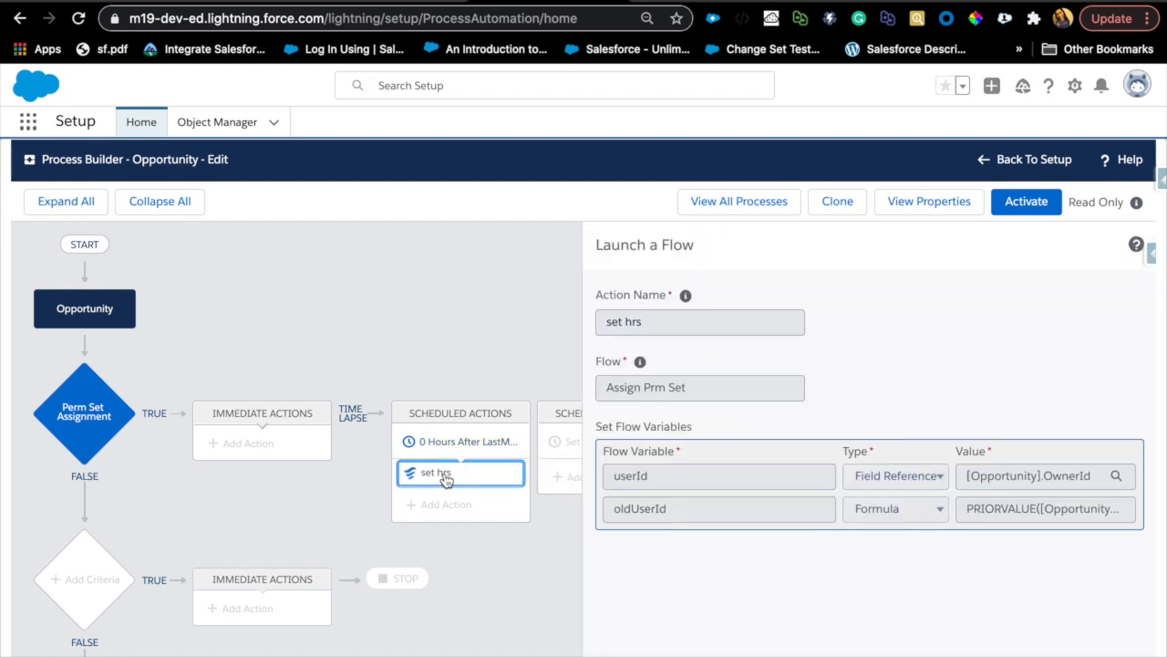